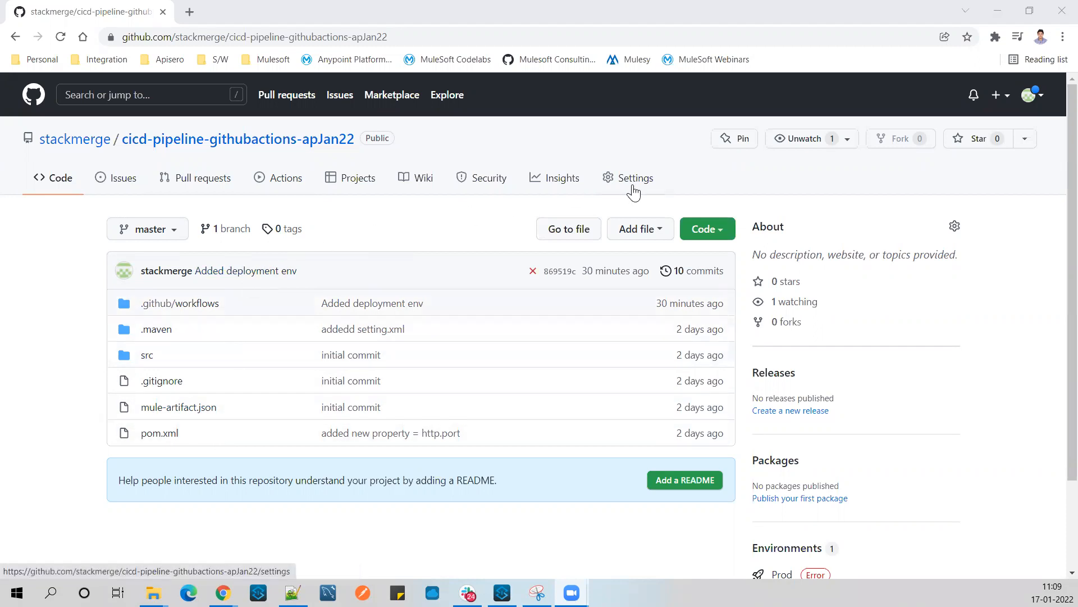
Step: View the Prod environment's required reviewer, wait timer, master branch rule and PLATFORM secrets
left_click(636, 178)
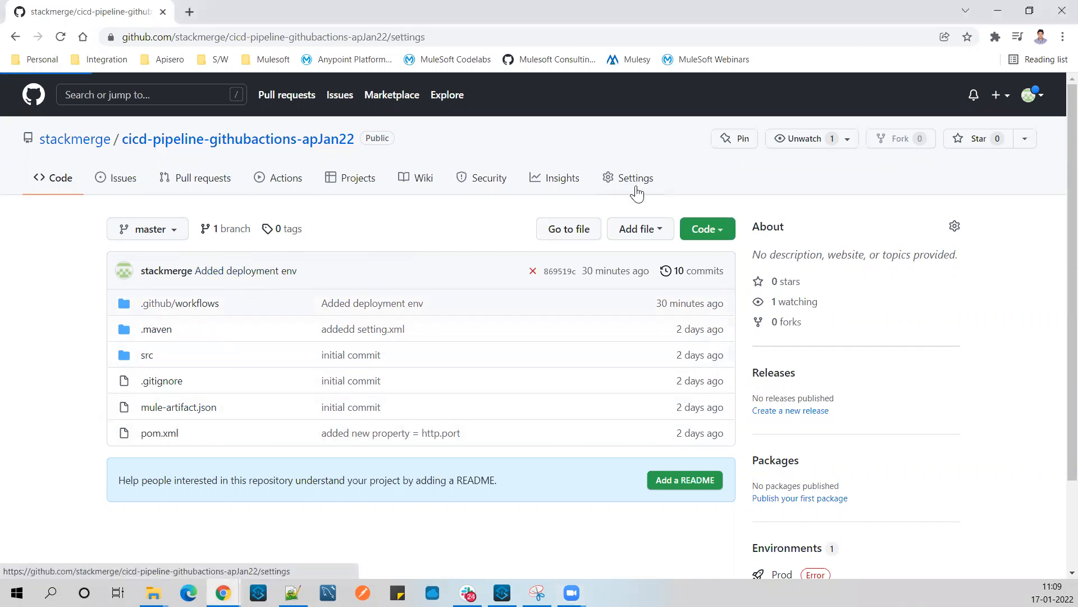
scroll(262, 387, "down", 2)
scroll(261, 387, "down", 1)
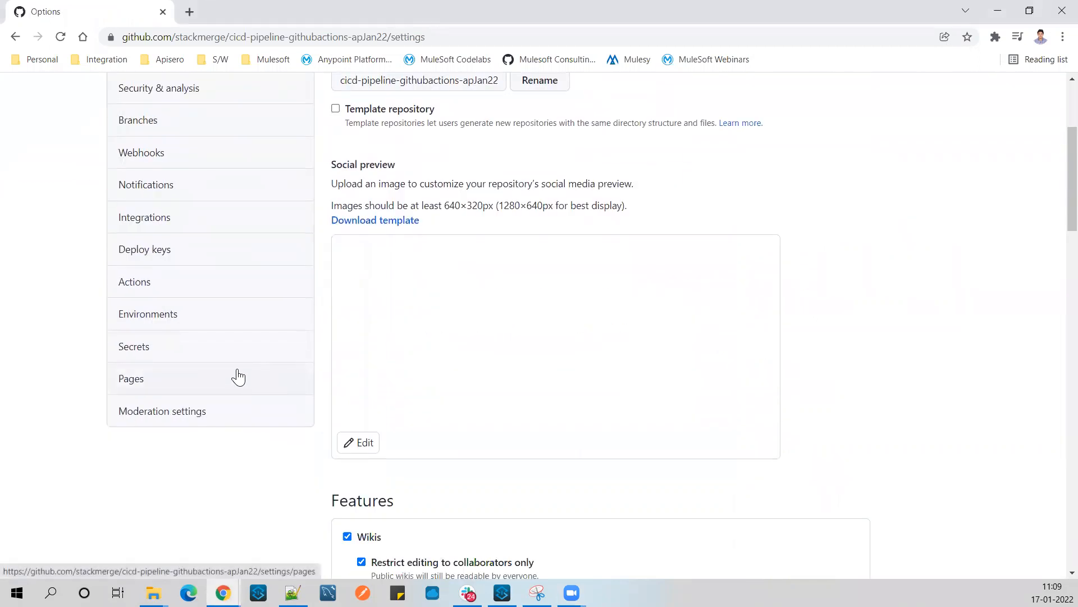
left_click(151, 319)
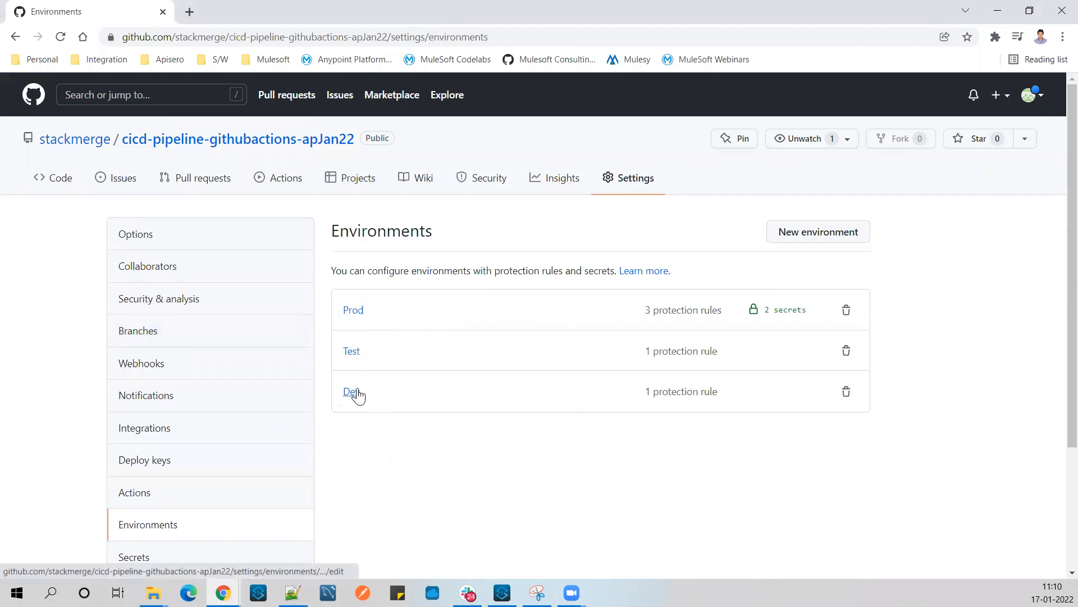
left_click(353, 311)
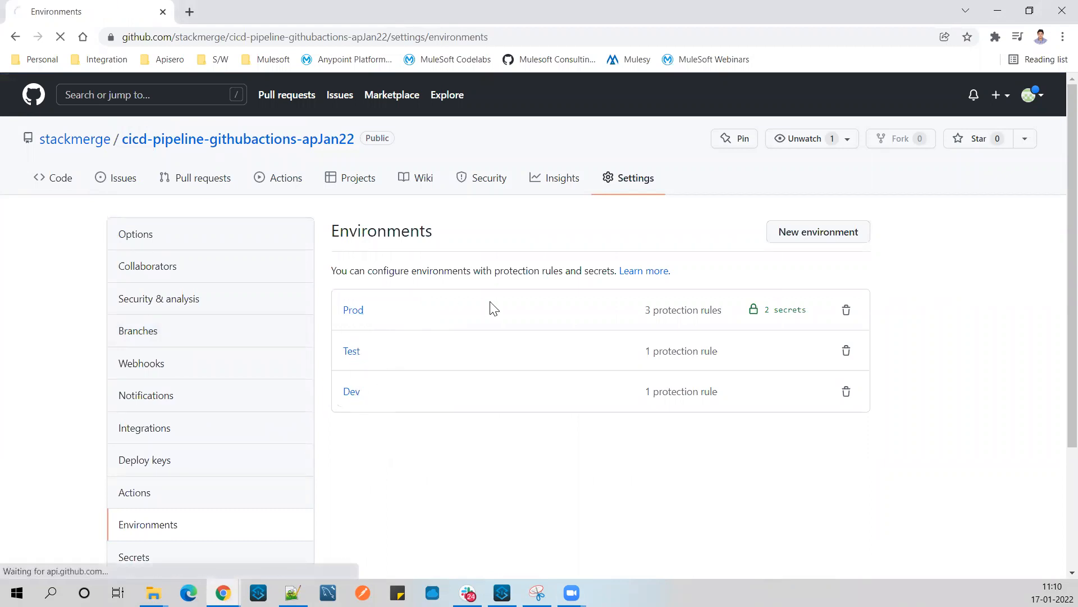
scroll(518, 338, "down", 2)
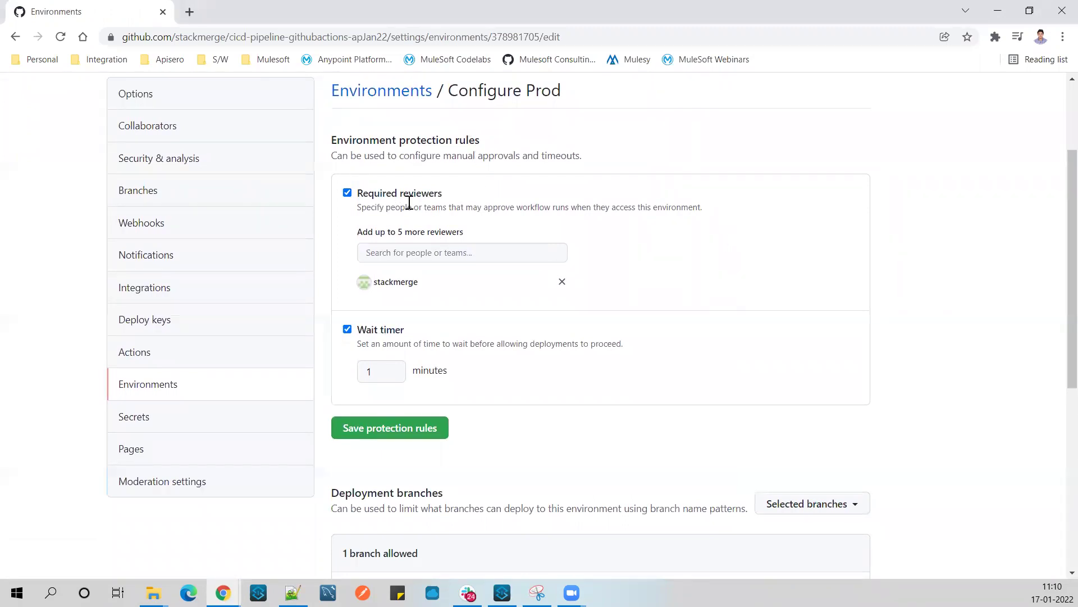
left_click(401, 252)
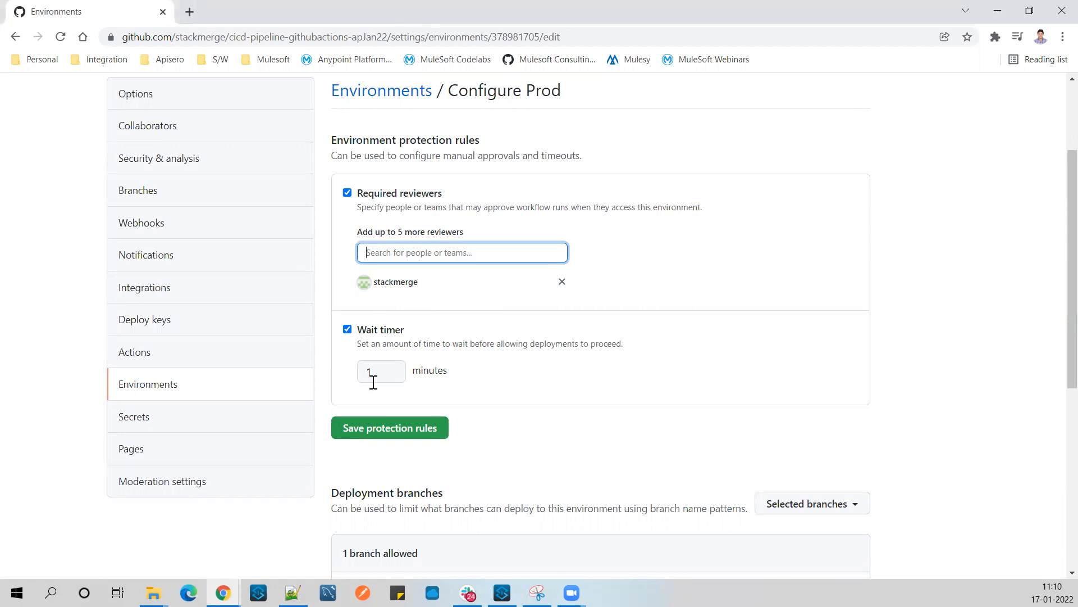
scroll(398, 373, "down", 1)
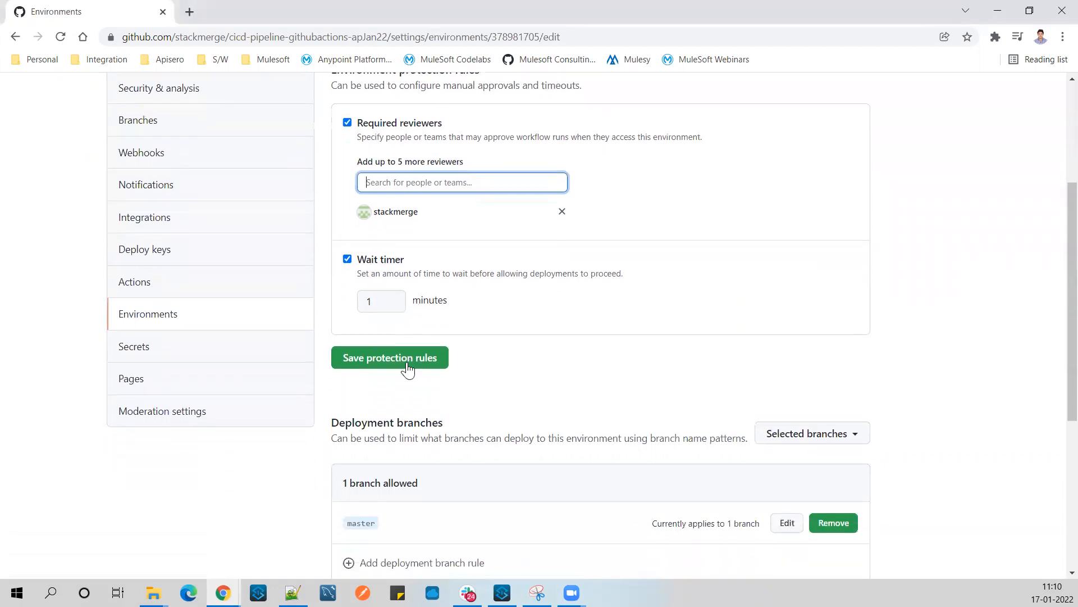
scroll(421, 371, "down", 2)
scroll(439, 359, "down", 1)
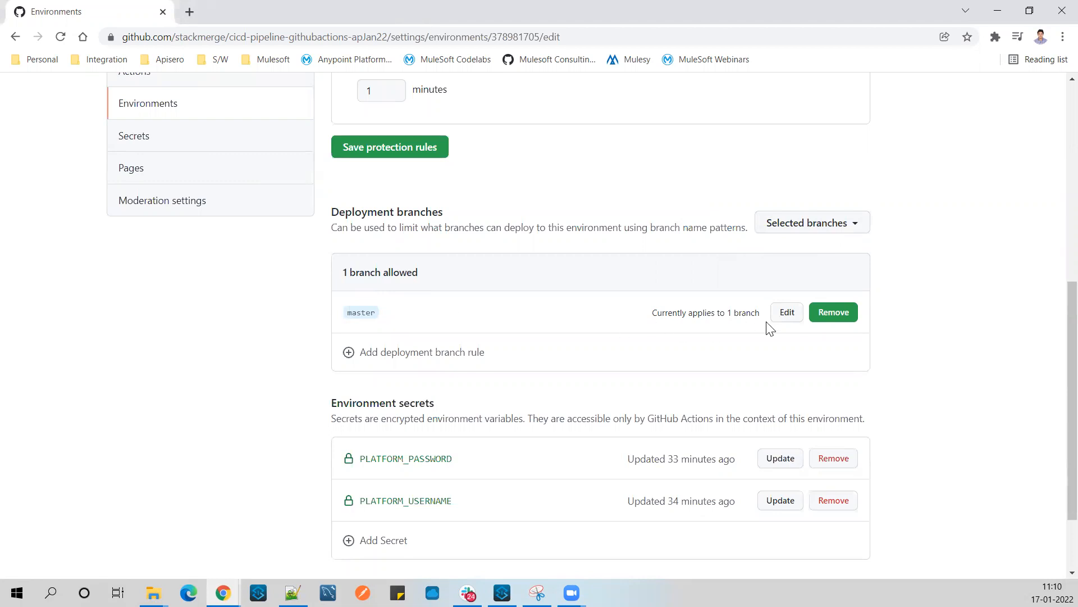
scroll(497, 332, "down", 1)
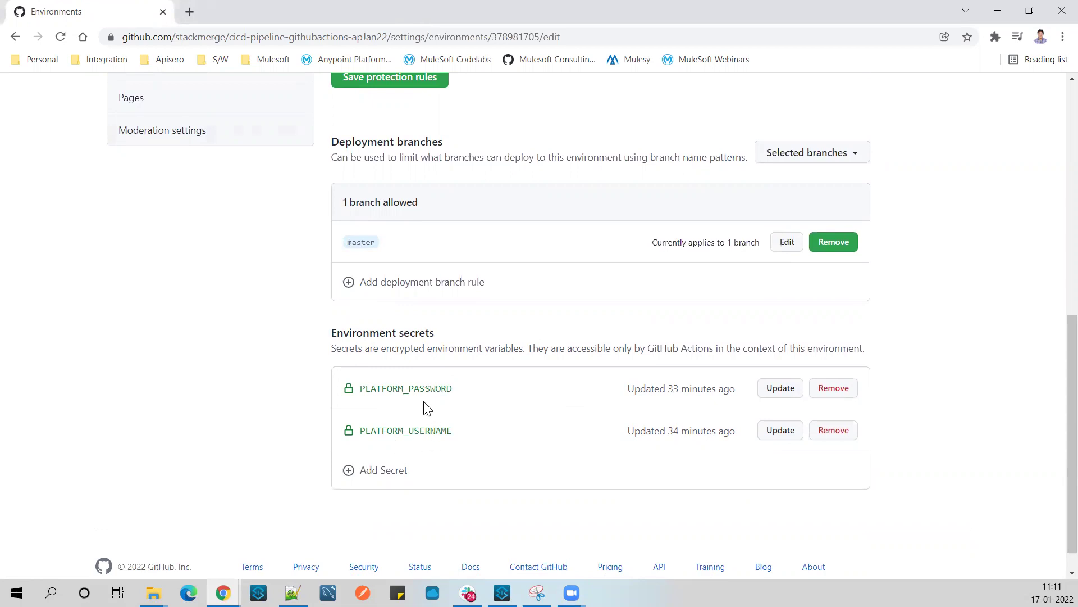
scroll(425, 405, "up", 2)
scroll(421, 505, "up", 2)
scroll(421, 506, "up", 1)
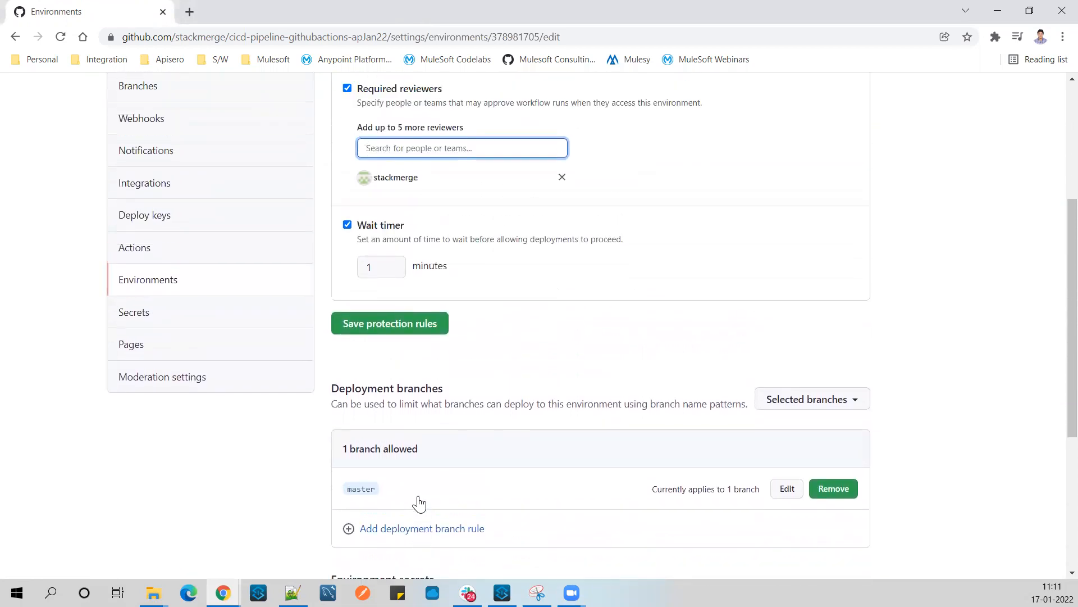
scroll(421, 489, "up", 1)
scroll(426, 470, "up", 1)
scroll(432, 450, "up", 1)
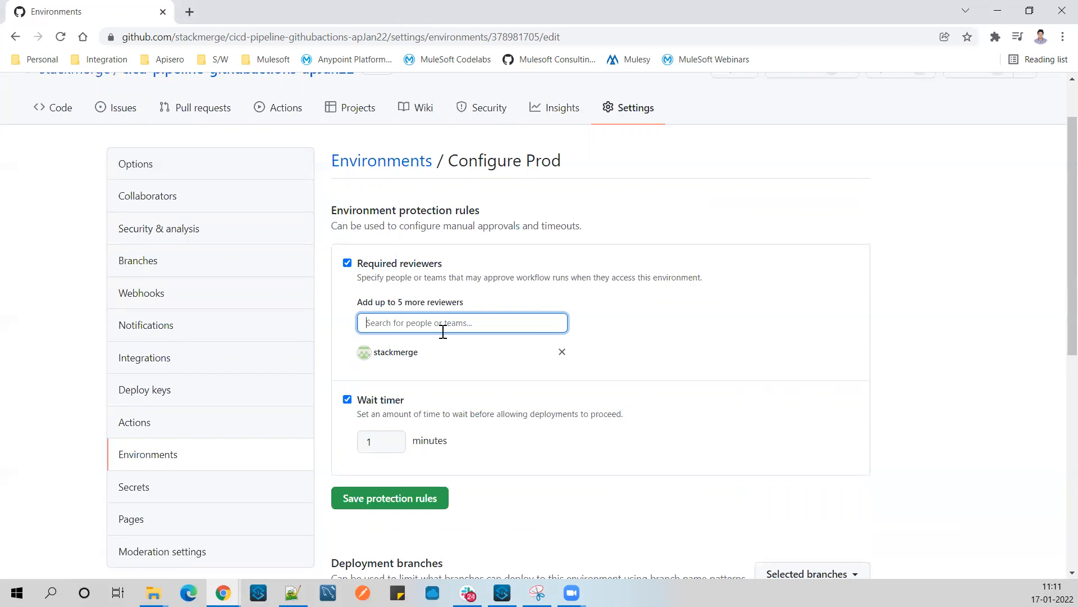
scroll(443, 333, "down", 1)
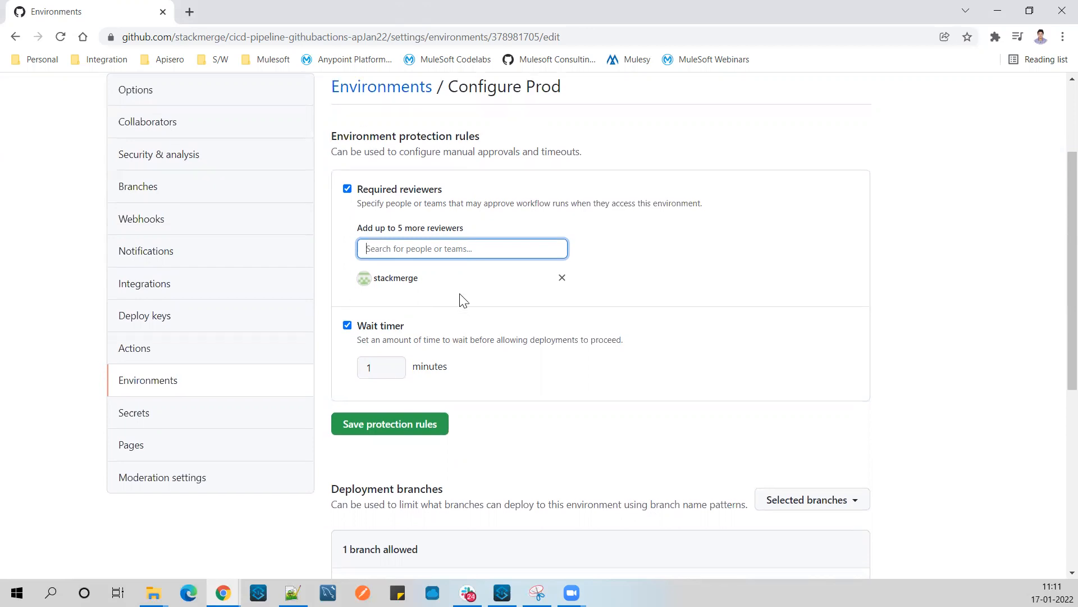
scroll(459, 324, "up", 5)
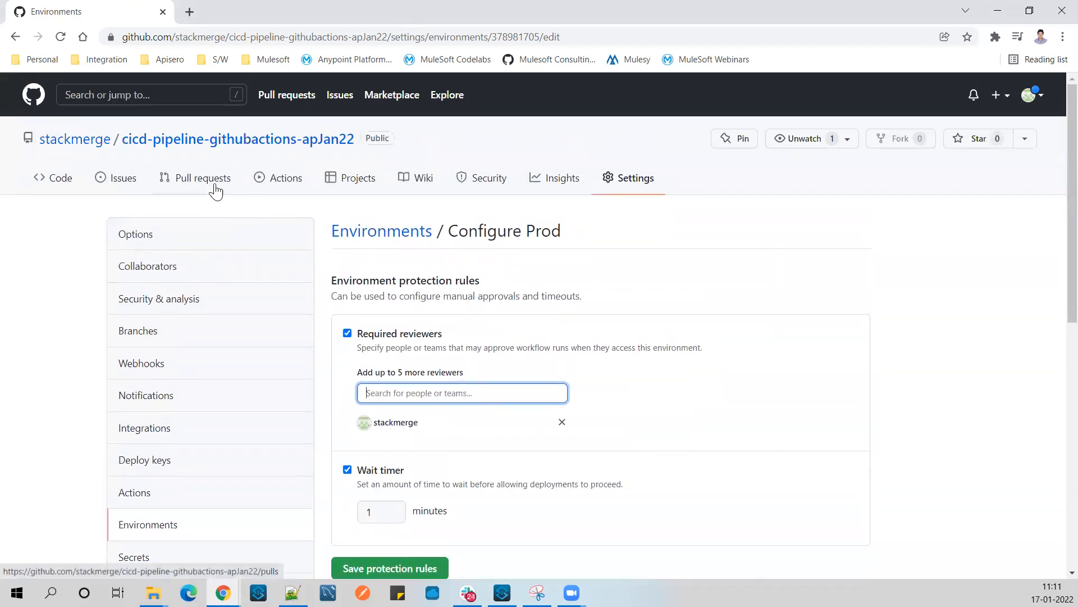
Step: Edit .github/workflows/maven.yml, which holds the buildAndDeploy job targeting Prod
left_click(217, 141)
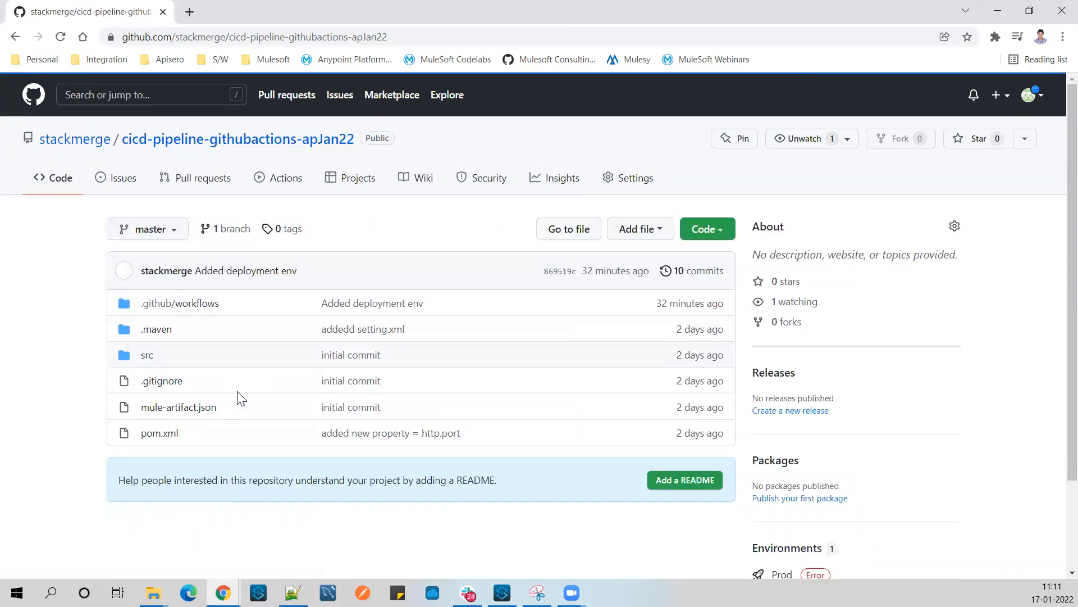
left_click(194, 305)
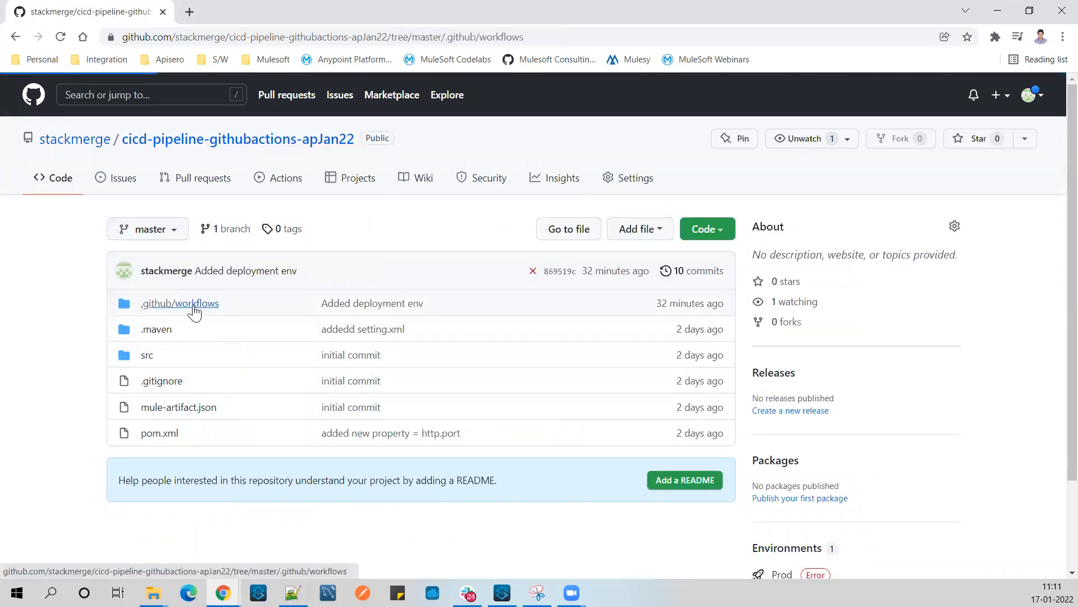
left_click(170, 330)
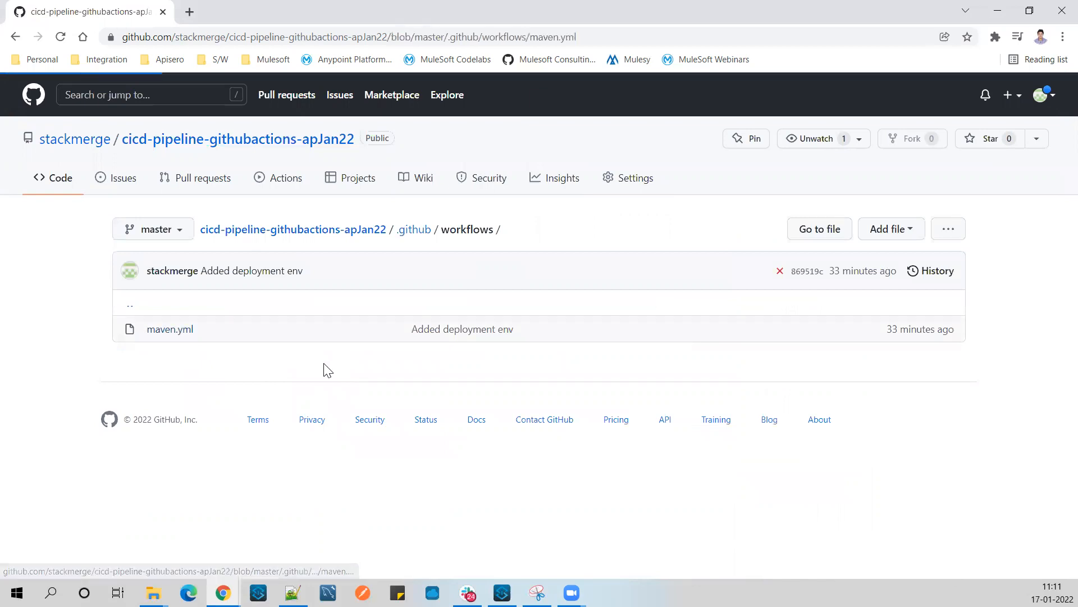
scroll(330, 369, "down", 1)
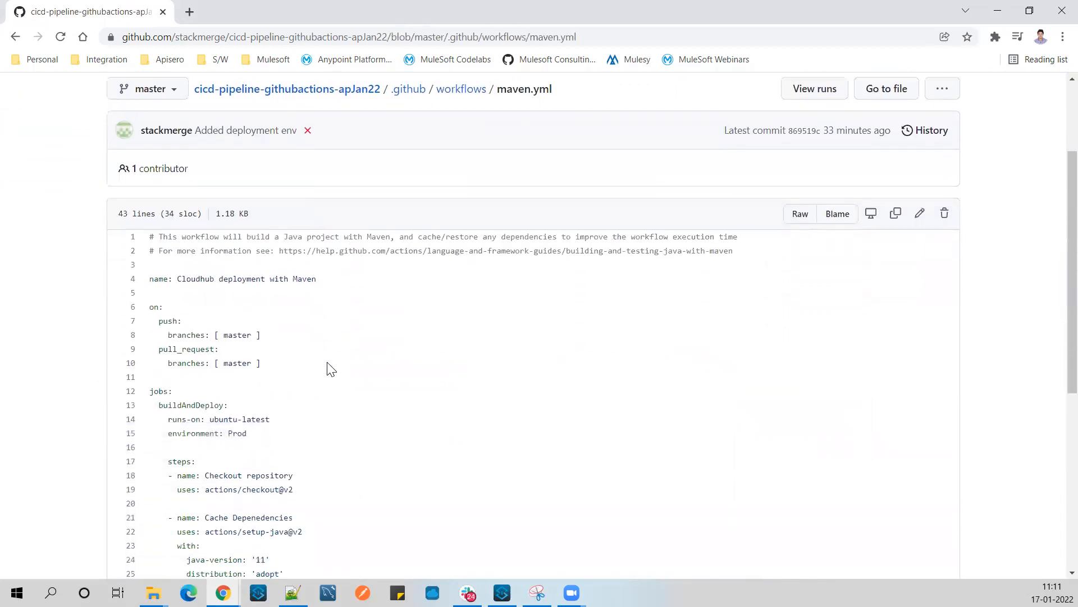
scroll(329, 369, "down", 2)
scroll(337, 379, "up", 2)
left_click(919, 214)
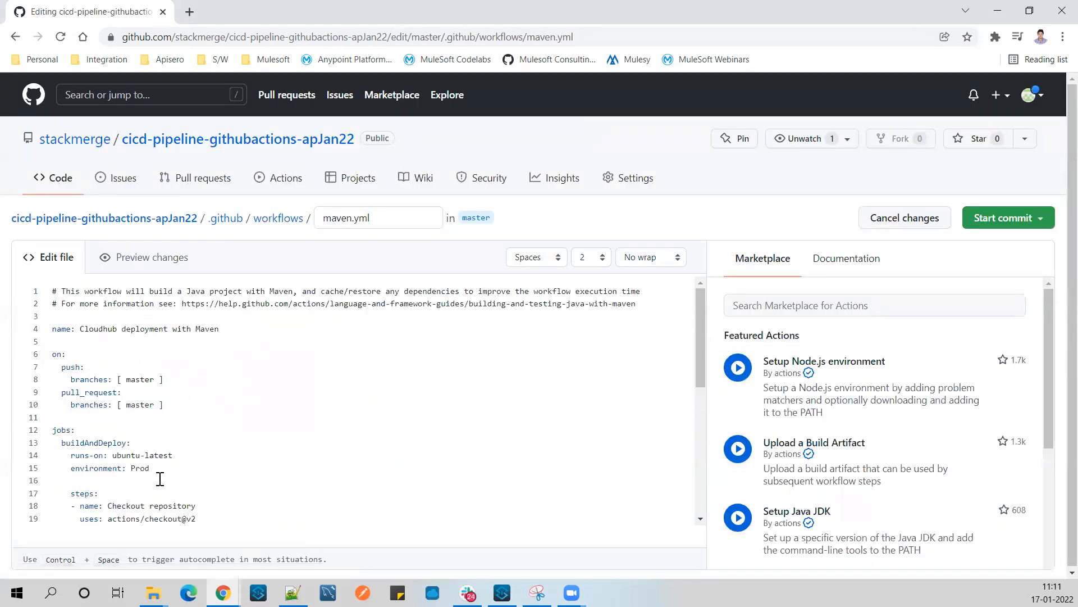
double_click(61, 429)
scroll(178, 482, "down", 3)
scroll(177, 482, "down", 2)
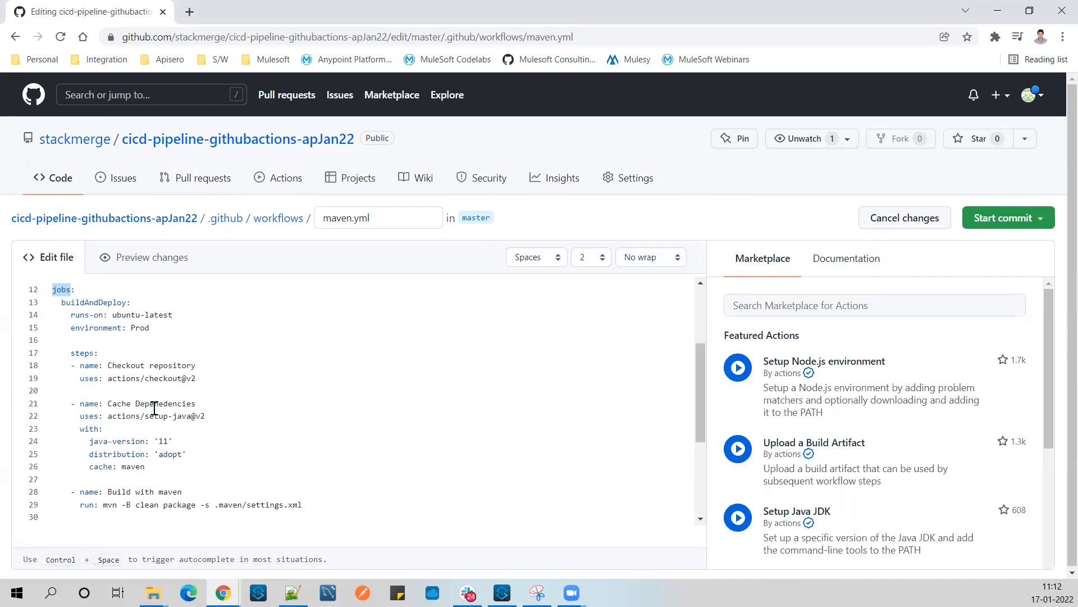
scroll(124, 372, "up", 5)
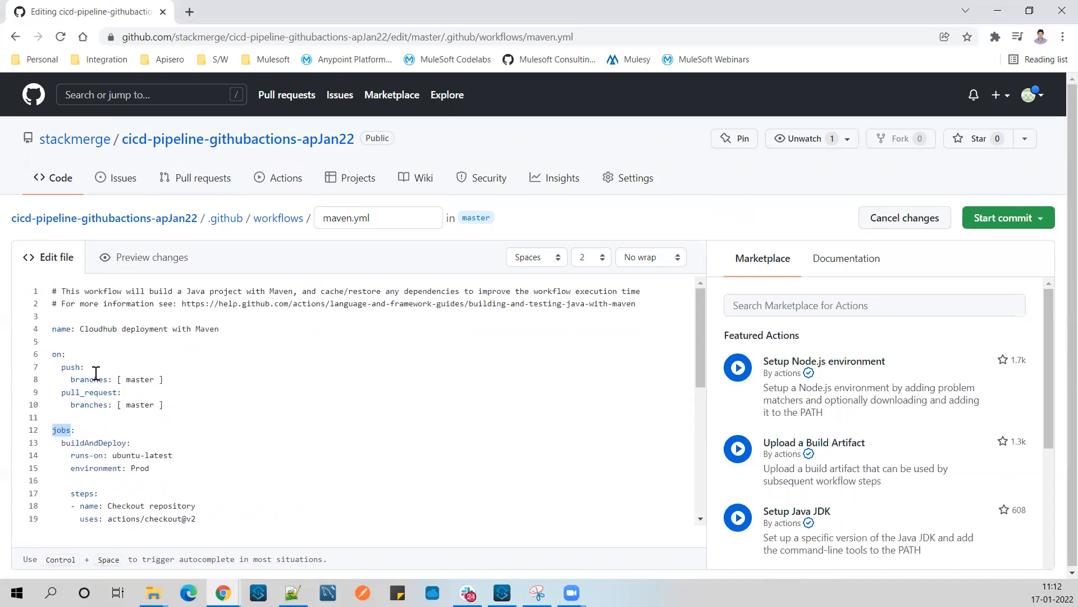
double_click(139, 380)
double_click(56, 353)
scroll(191, 405, "down", 3)
scroll(168, 370, "up", 2)
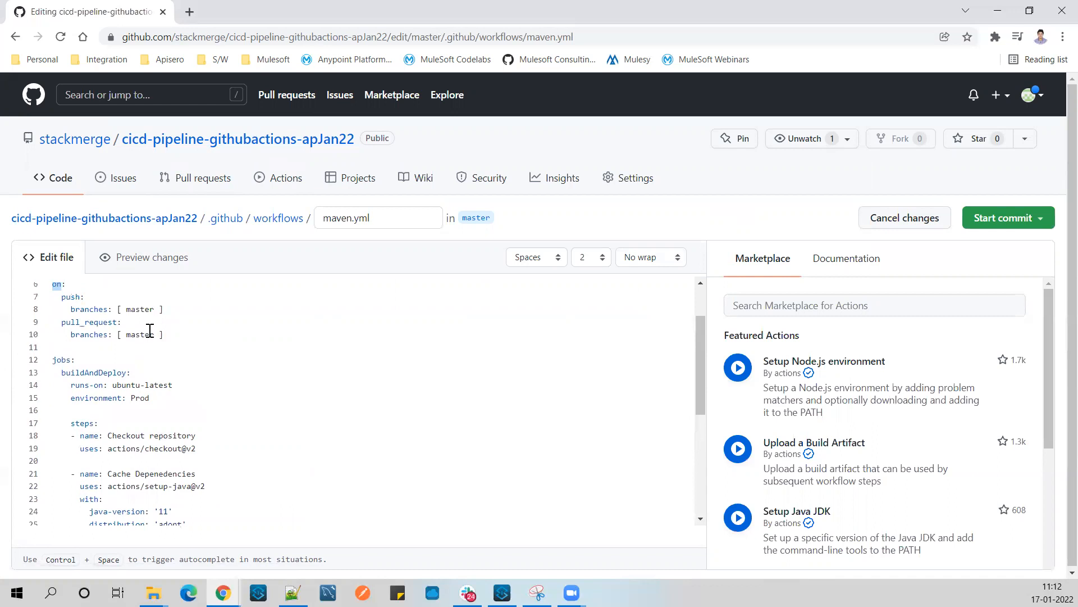
double_click(61, 360)
left_click_drag(71, 385, 174, 386)
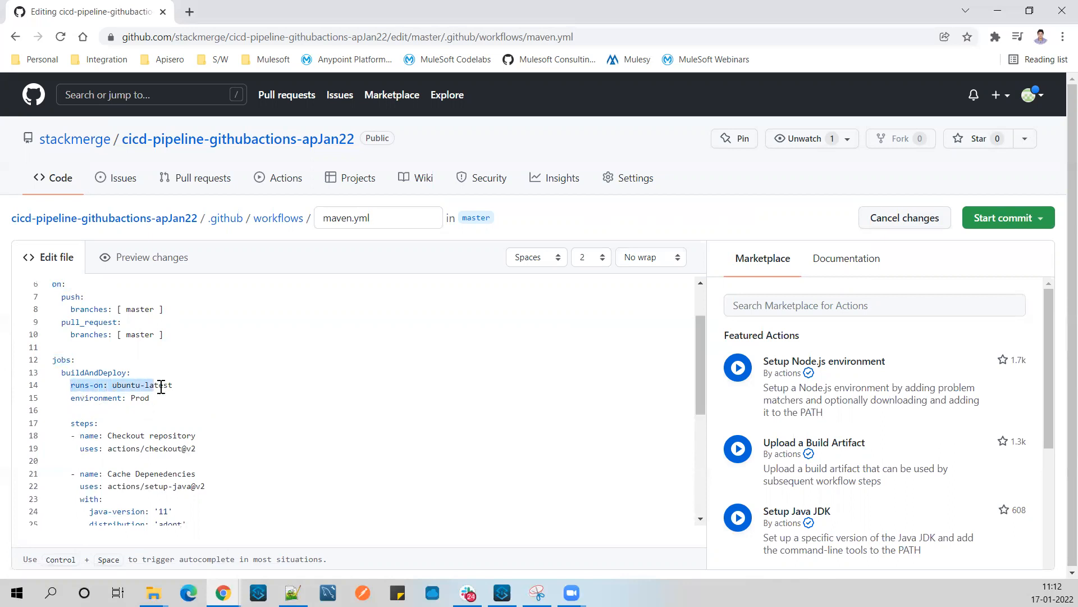
scroll(184, 415, "down", 2)
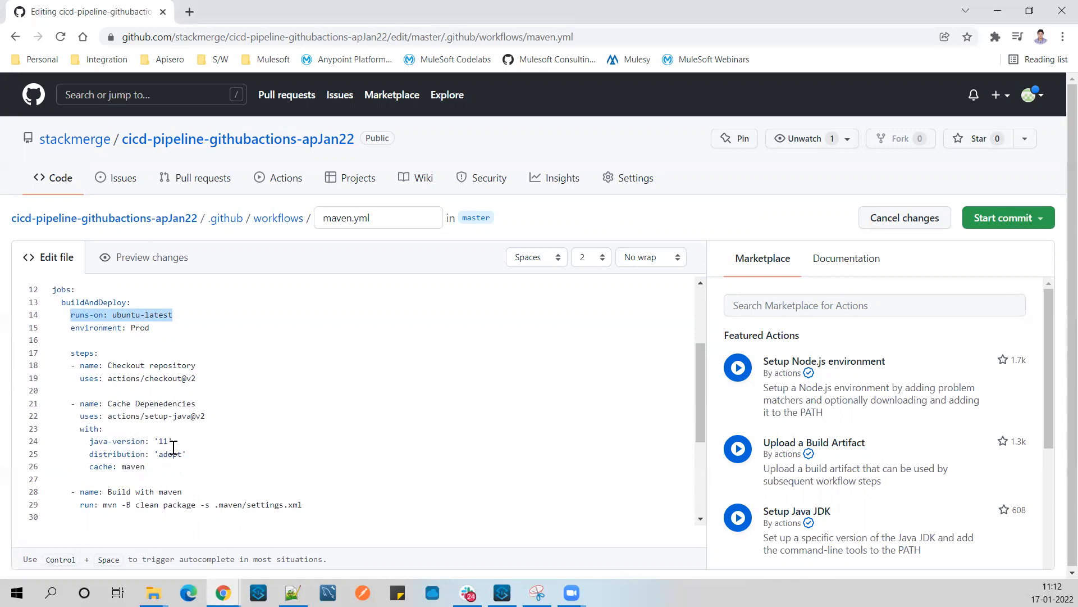
Step: Fix the commit message to 'approval process added' and close the commit form
left_click(1009, 218)
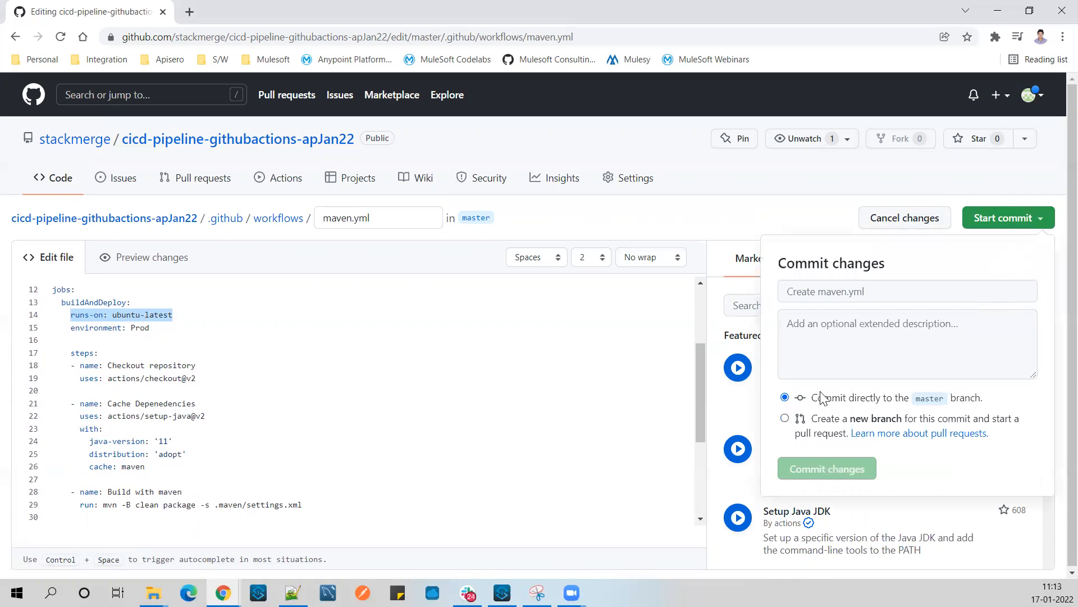
left_click(825, 291)
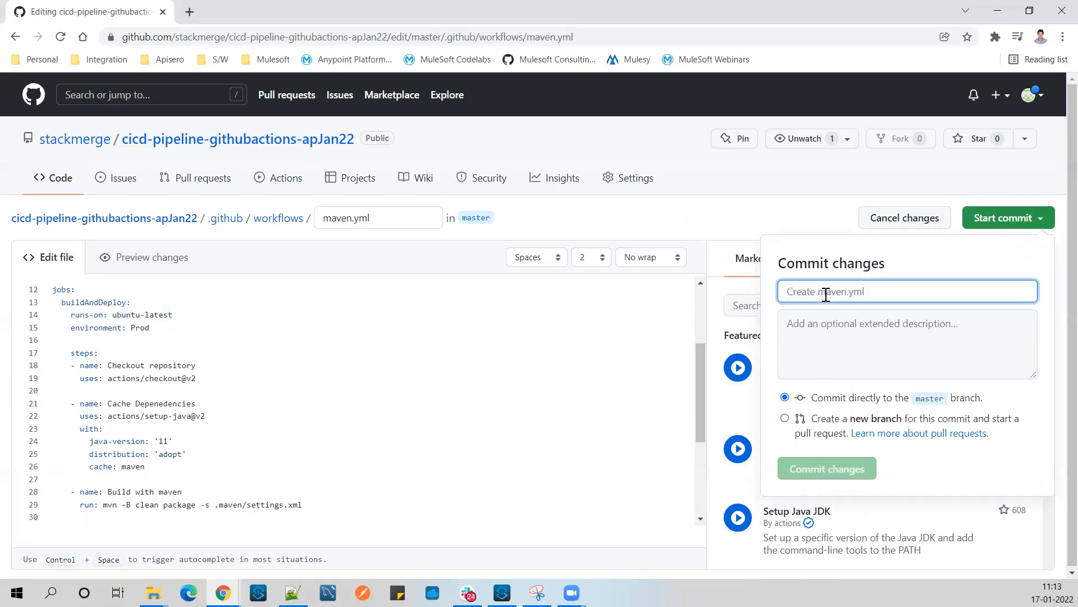
type("a")
type("dde")
key("BackSpace")
left_click(77, 329)
Step: Add a blank line after 'environment: Prod' and check the autocomplete job-key suggestions
left_click(152, 328)
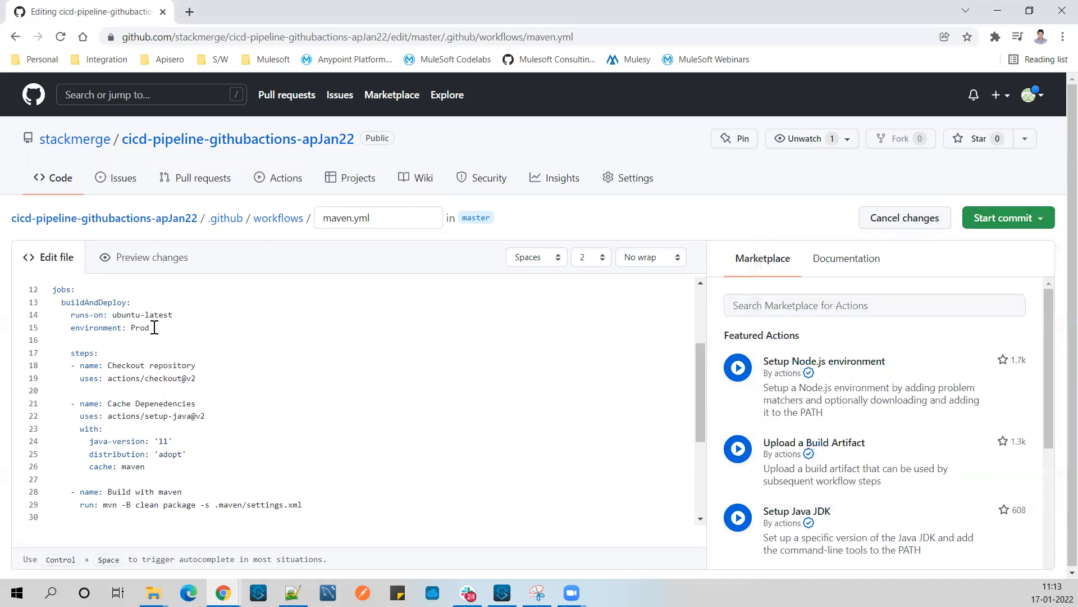
key("Return")
key("ctrl+space")
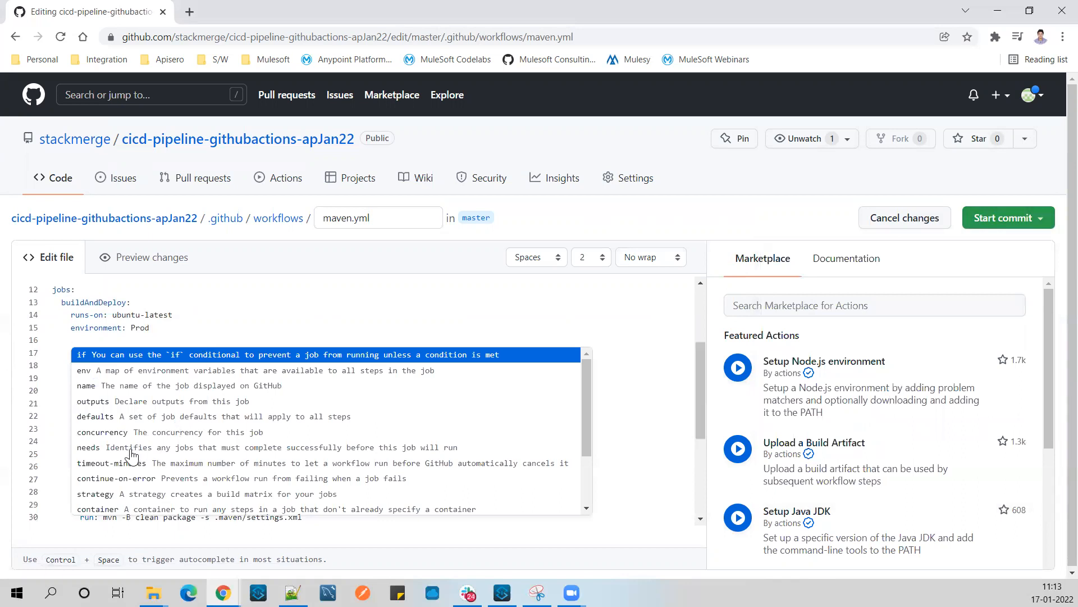
scroll(130, 459, "down", 3)
scroll(130, 460, "down", 1)
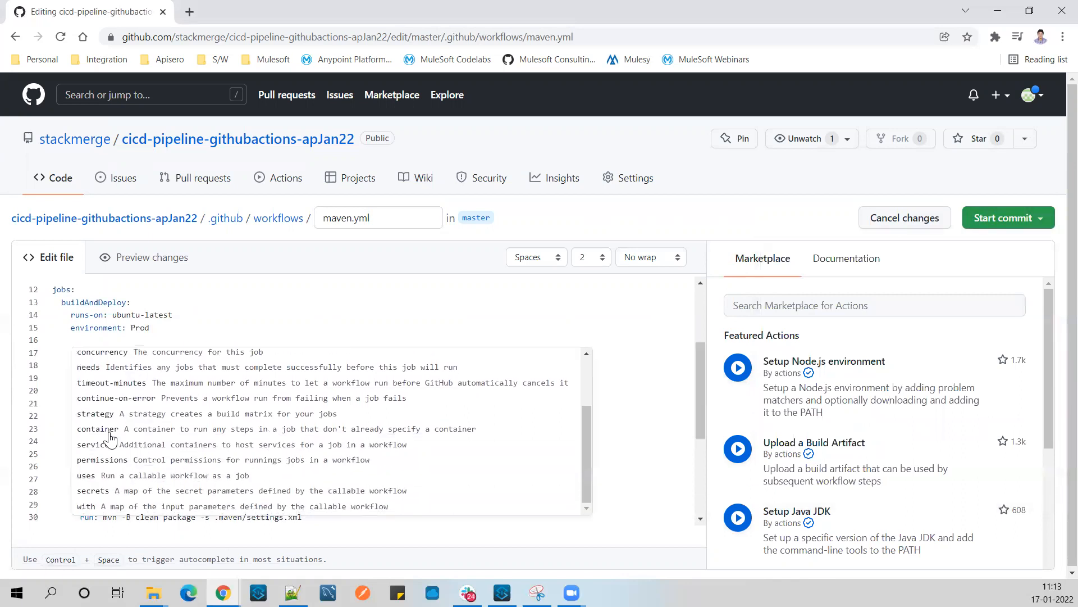
scroll(110, 438, "up", 5)
double_click(99, 327)
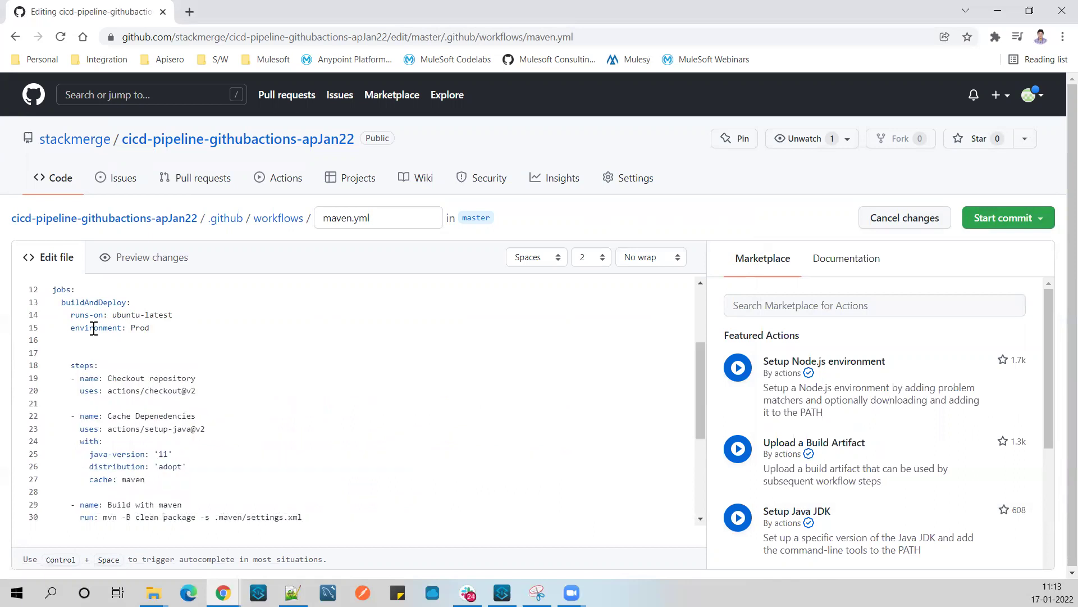
double_click(141, 328)
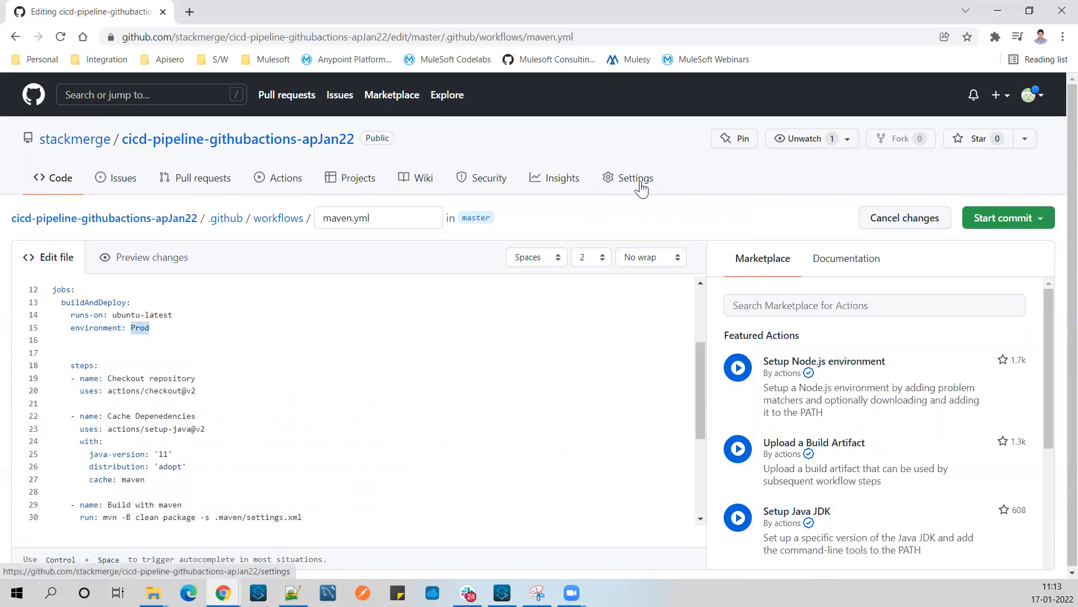
left_click(143, 328)
double_click(143, 328)
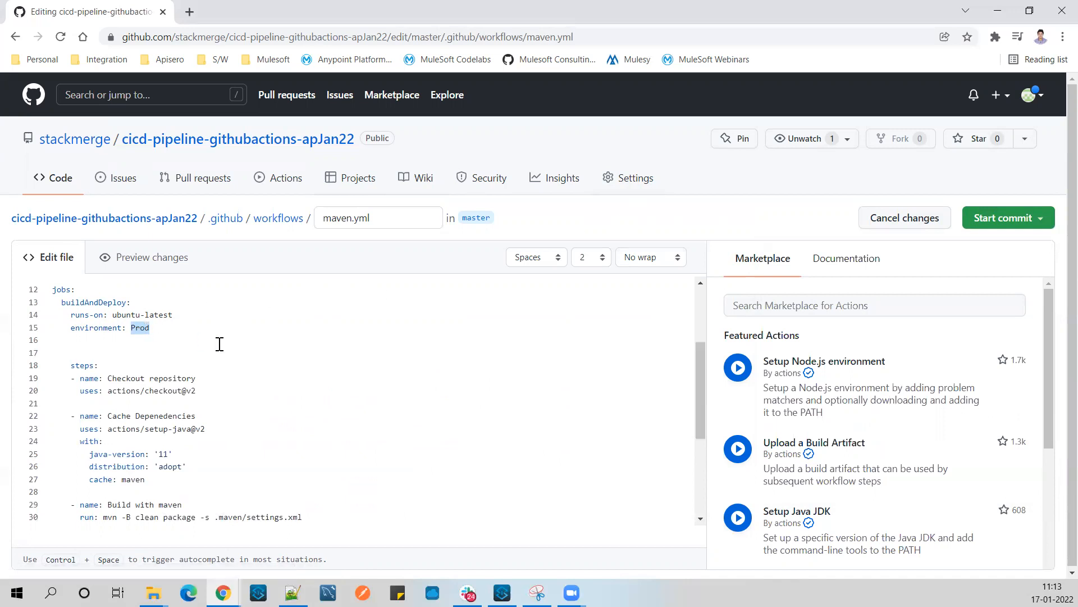
Step: Commit the workflow change directly to master as 'approval process added'
left_click(1008, 218)
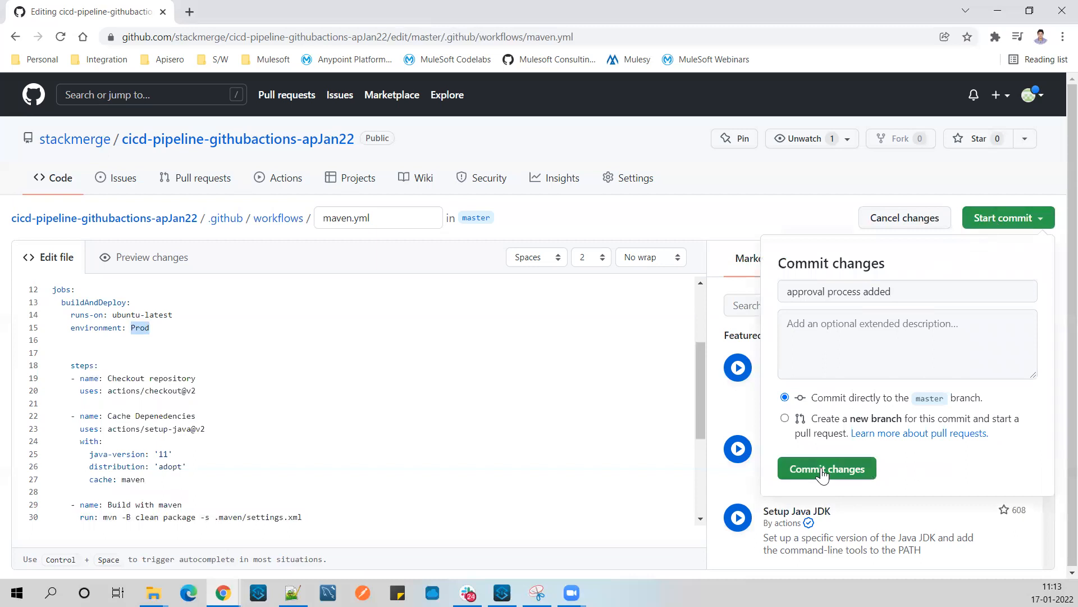
left_click(823, 473)
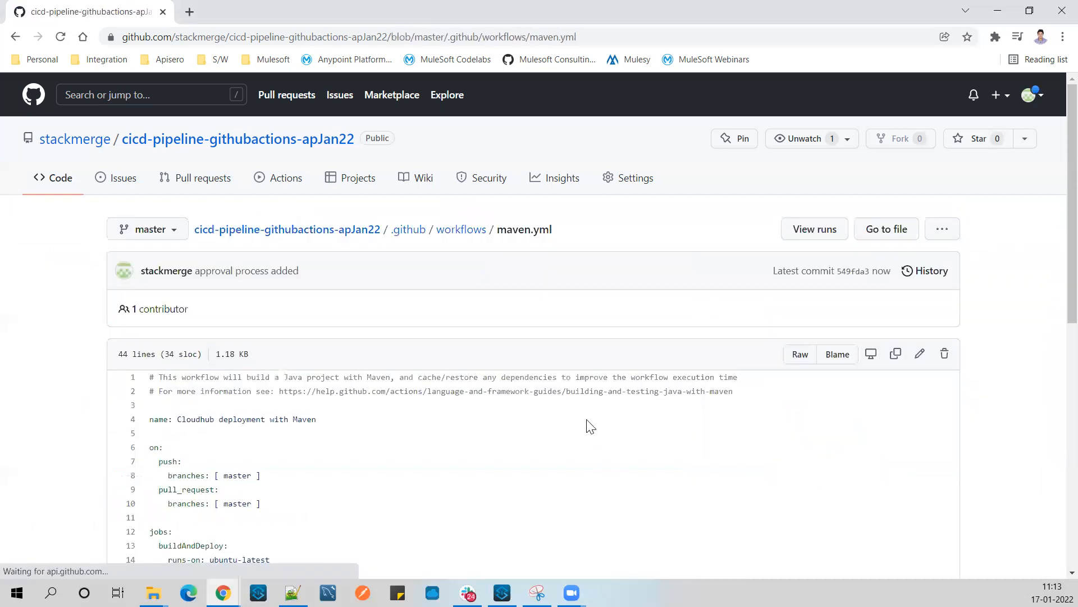
Step: View run #9's pending Prod deployment review in Actions and dismiss it undecided
left_click(286, 177)
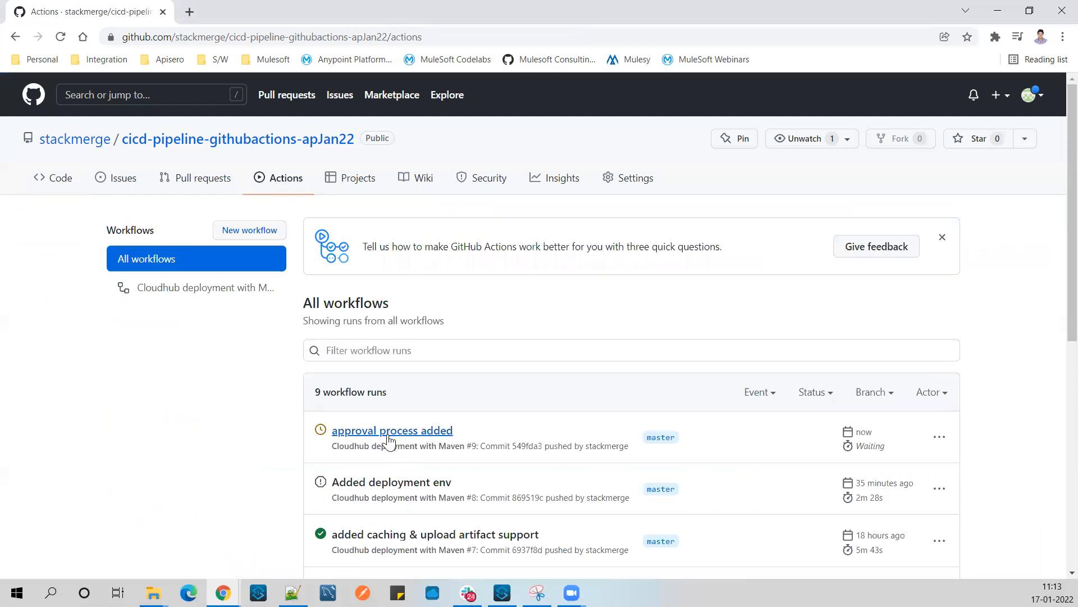
left_click(404, 431)
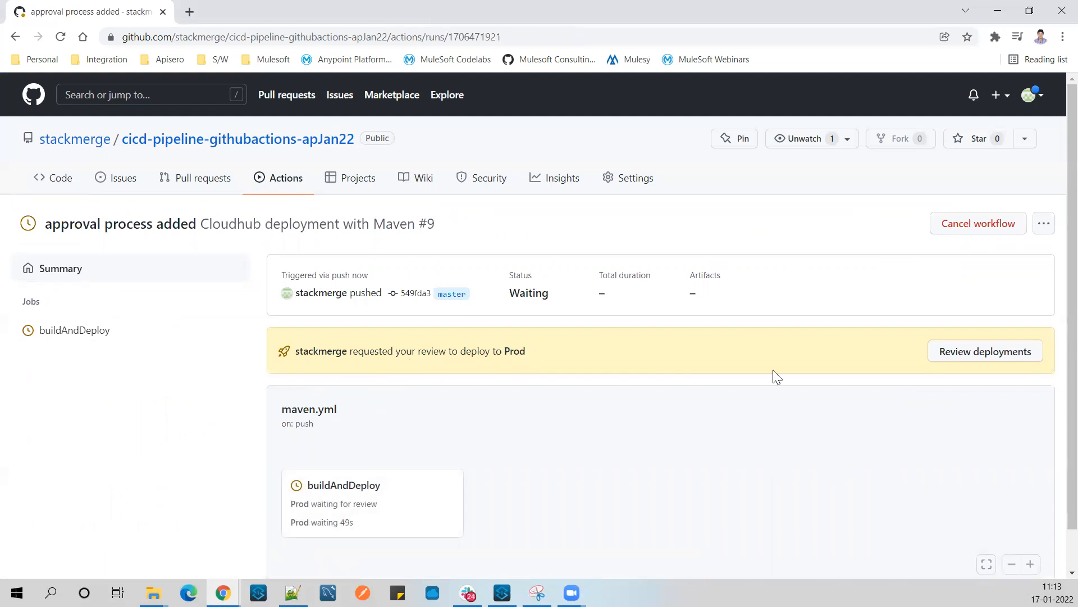
left_click(987, 353)
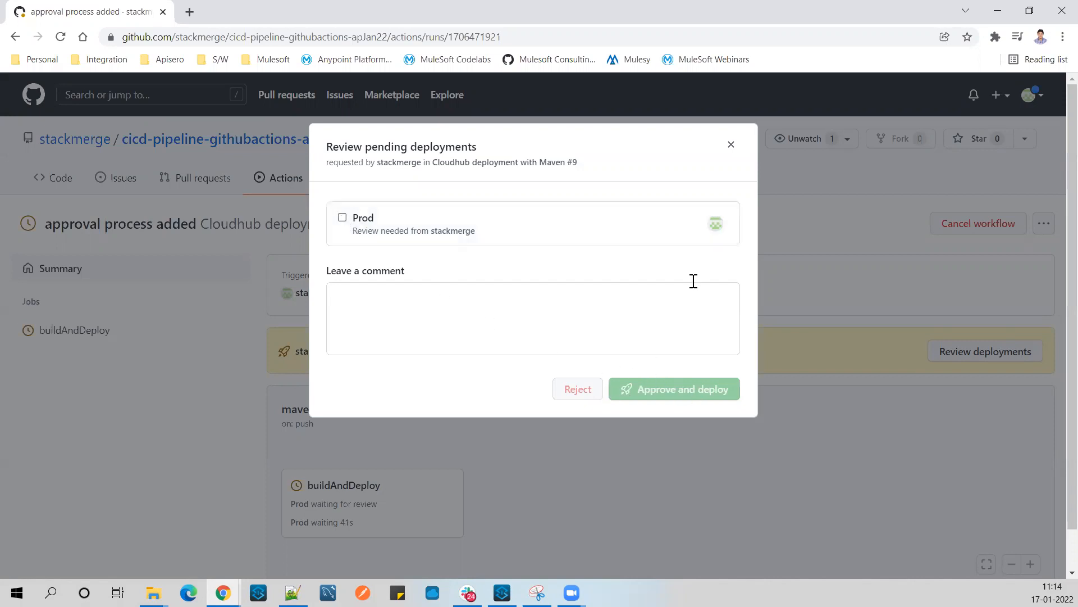
left_click(730, 145)
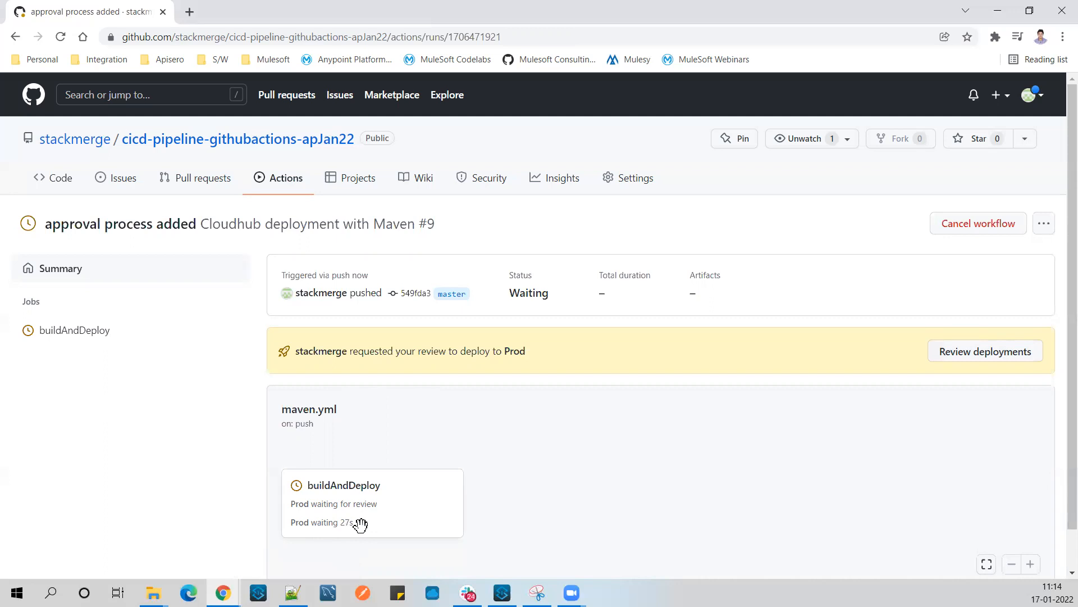
Step: Tick the Prod environment and approve and deploy run #9
left_click(981, 354)
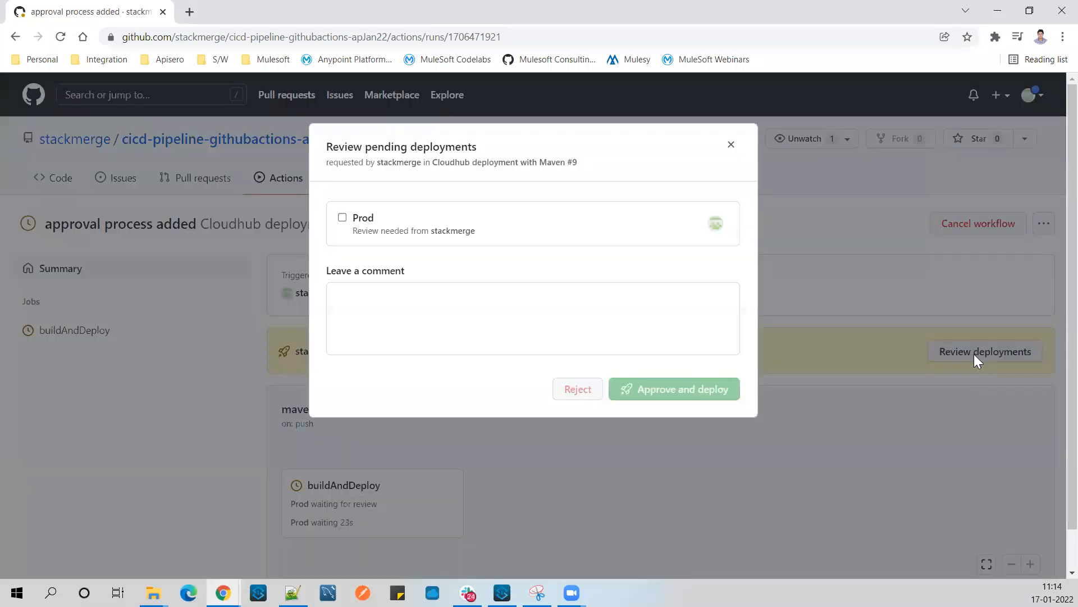
left_click(343, 217)
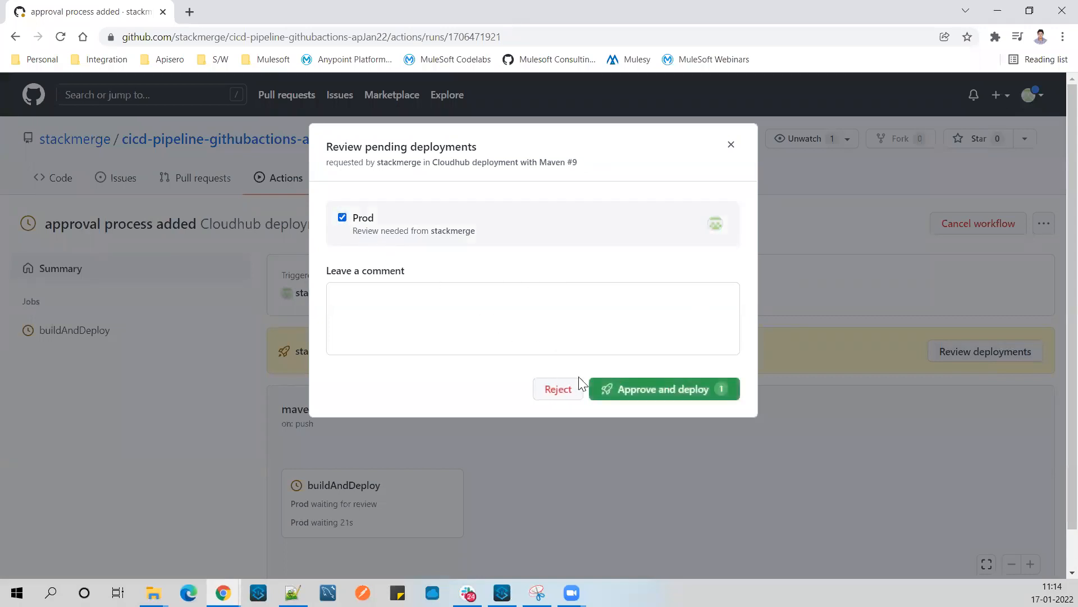
left_click(655, 394)
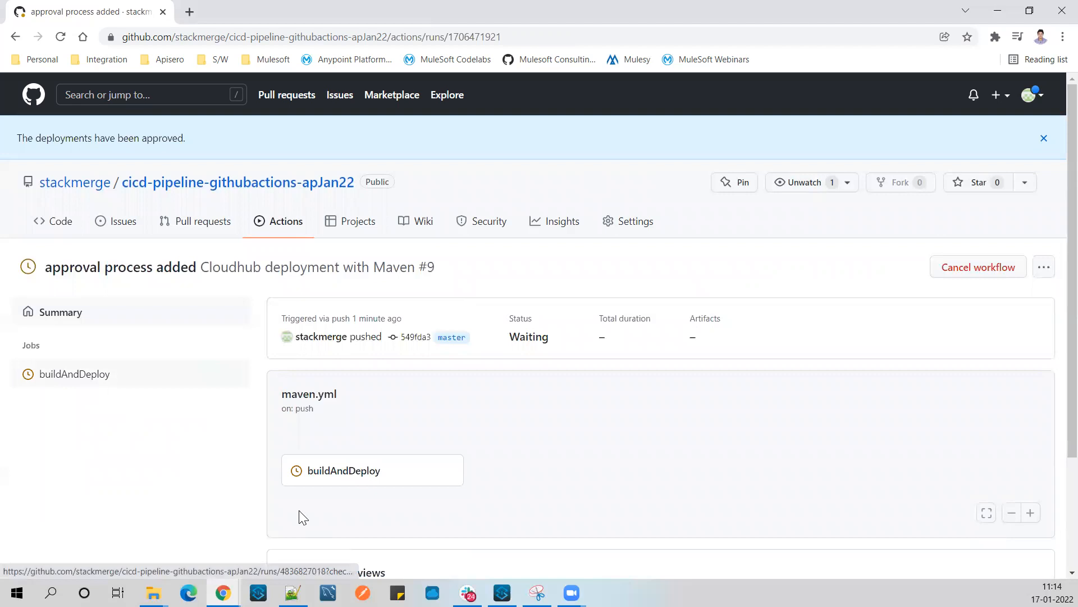
Step: View the buildAndDeploy job log and refresh it until Deploy with maven is running
left_click(451, 471)
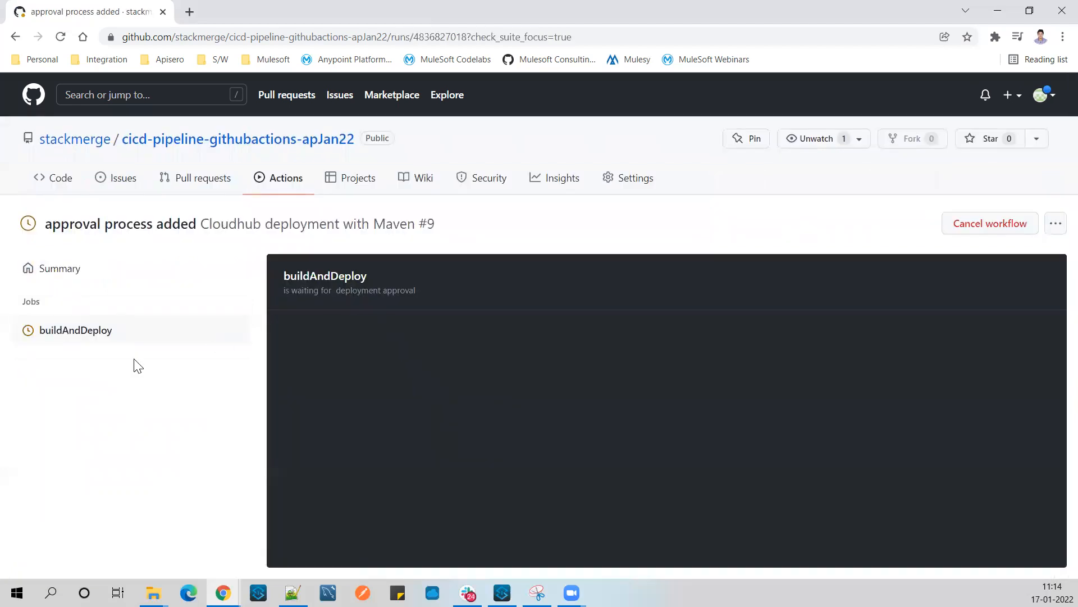
left_click(75, 330)
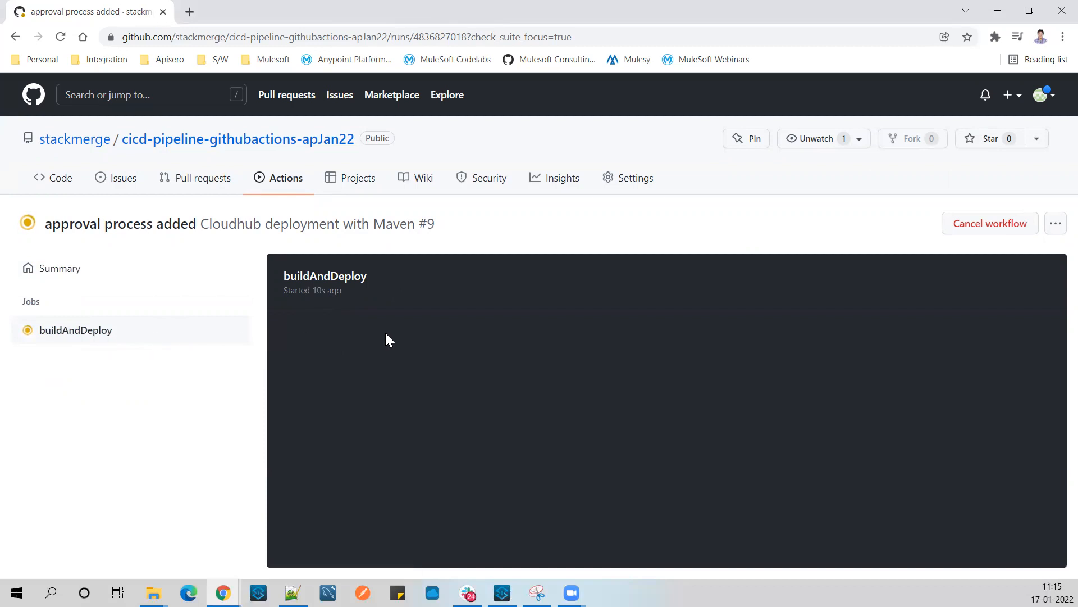
left_click(84, 331)
scroll(371, 381, "down", 1)
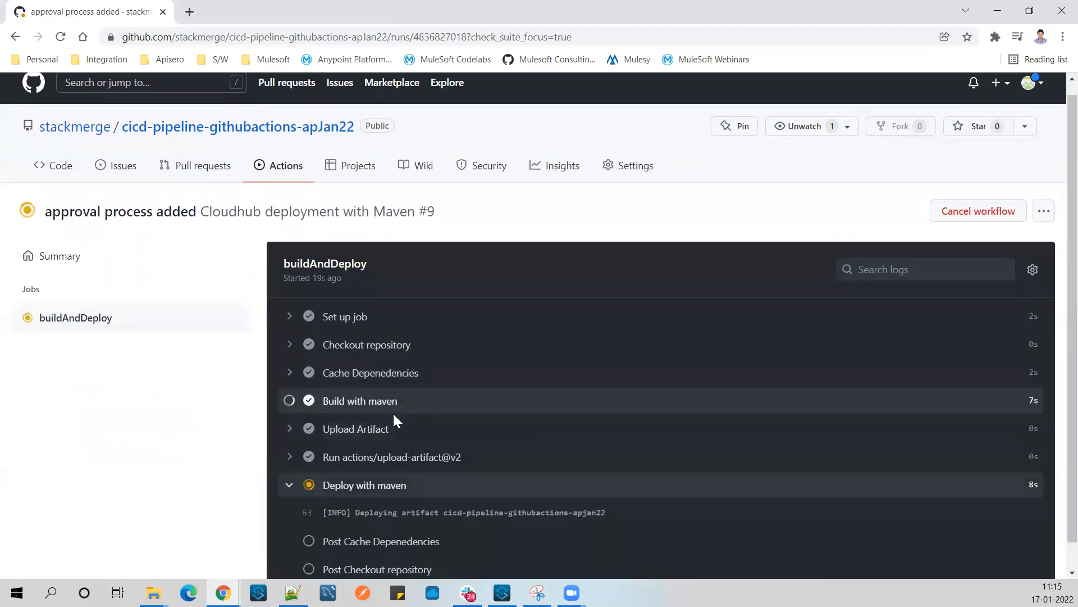
scroll(479, 415, "down", 5)
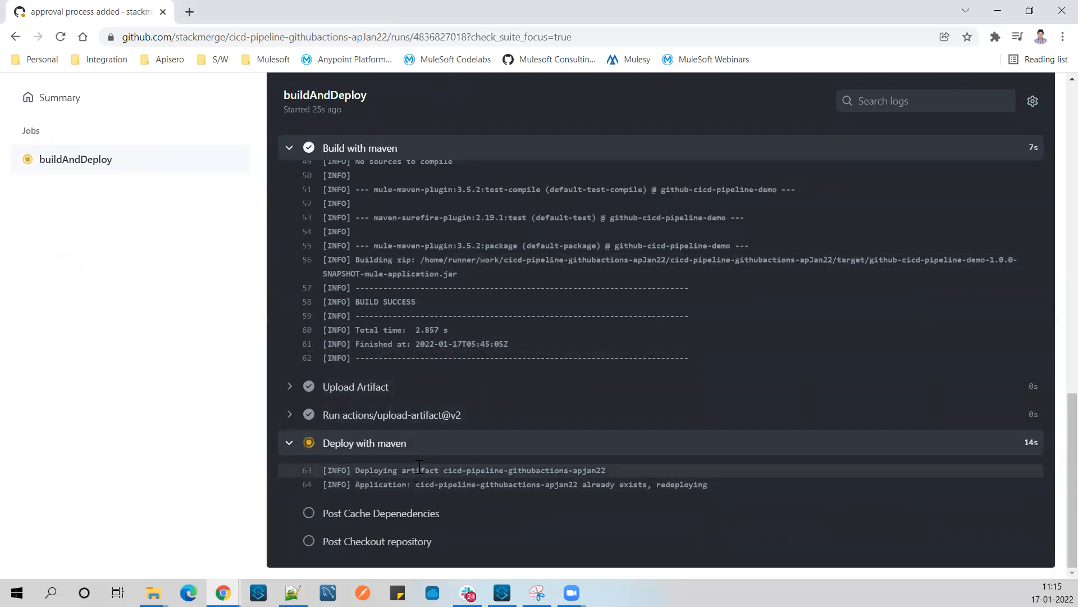
scroll(417, 459, "up", 8)
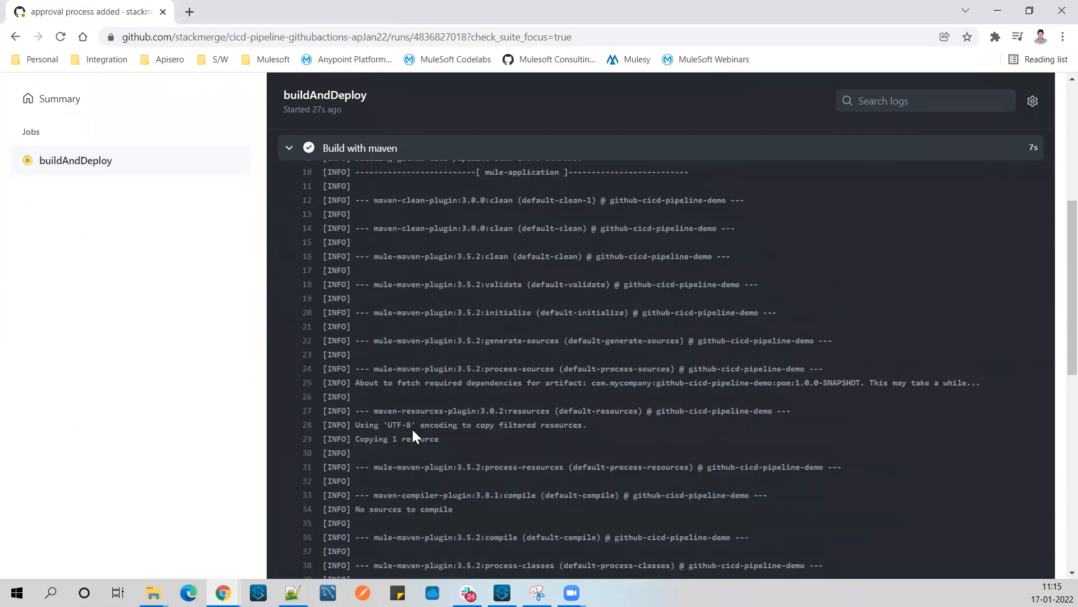
scroll(411, 427, "up", 6)
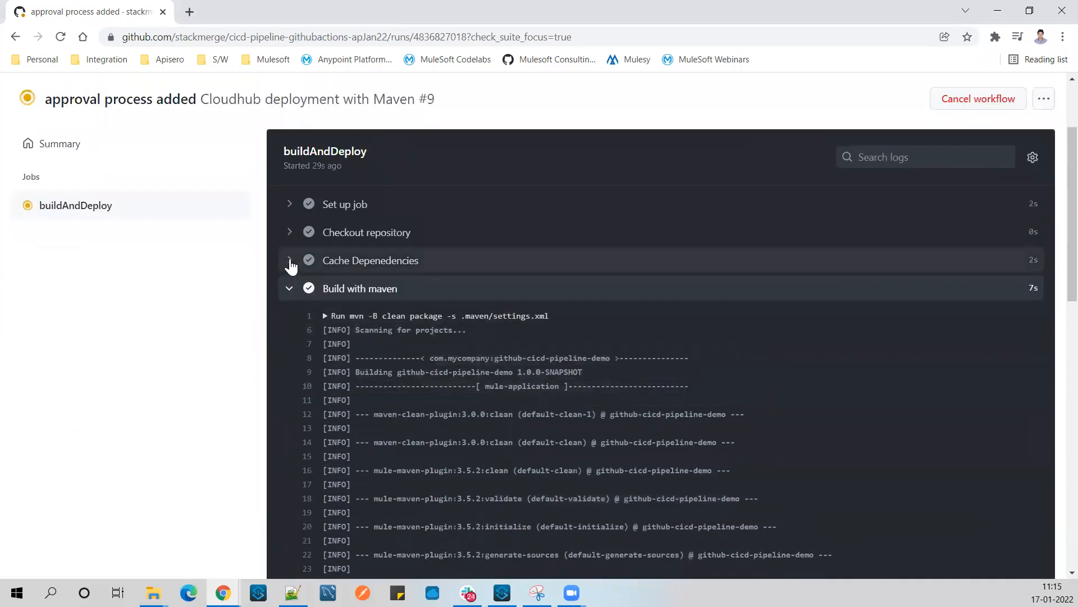
Step: Expand Cache Dependencies and select Deploy with maven log lines 63–66 showing the redeploy
left_click(291, 261)
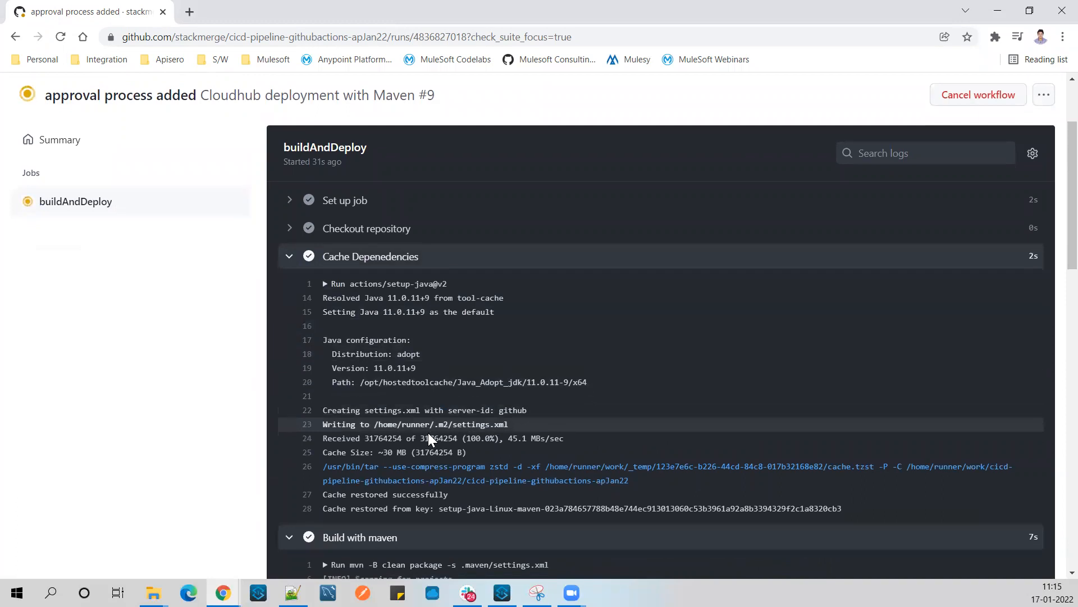
scroll(429, 438, "down", 1)
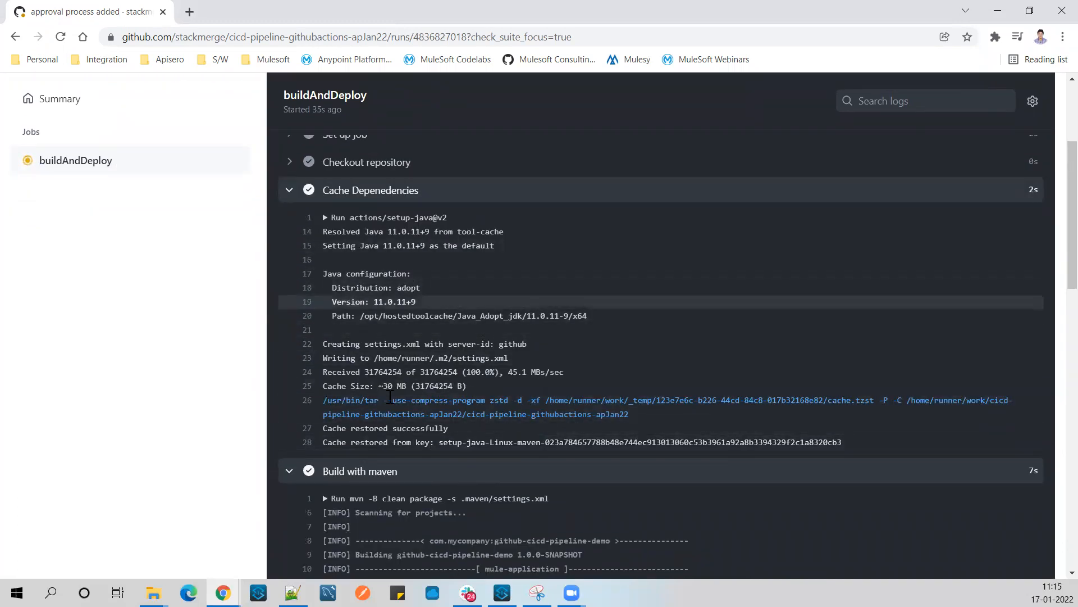
scroll(391, 431, "down", 1)
scroll(391, 430, "down", 2)
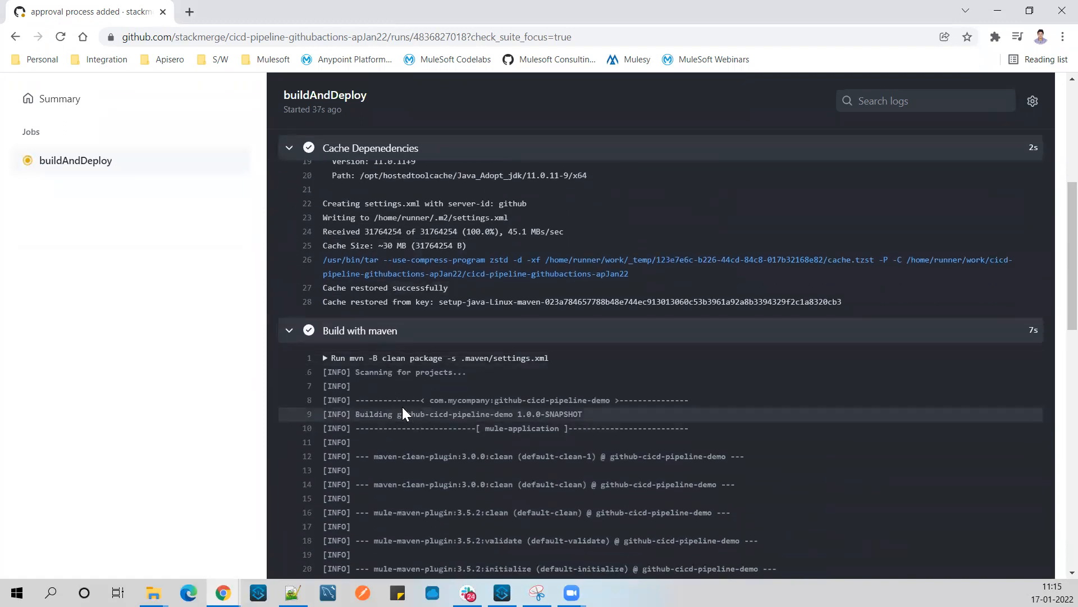
scroll(398, 414, "down", 2)
scroll(376, 418, "down", 5)
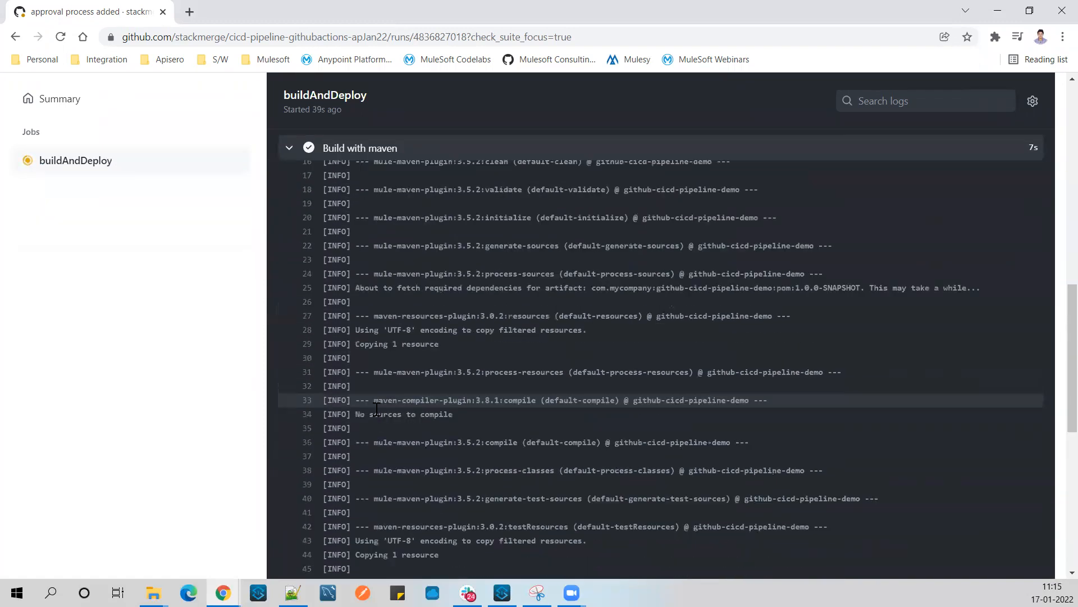
scroll(375, 411, "down", 5)
scroll(374, 412, "down", 2)
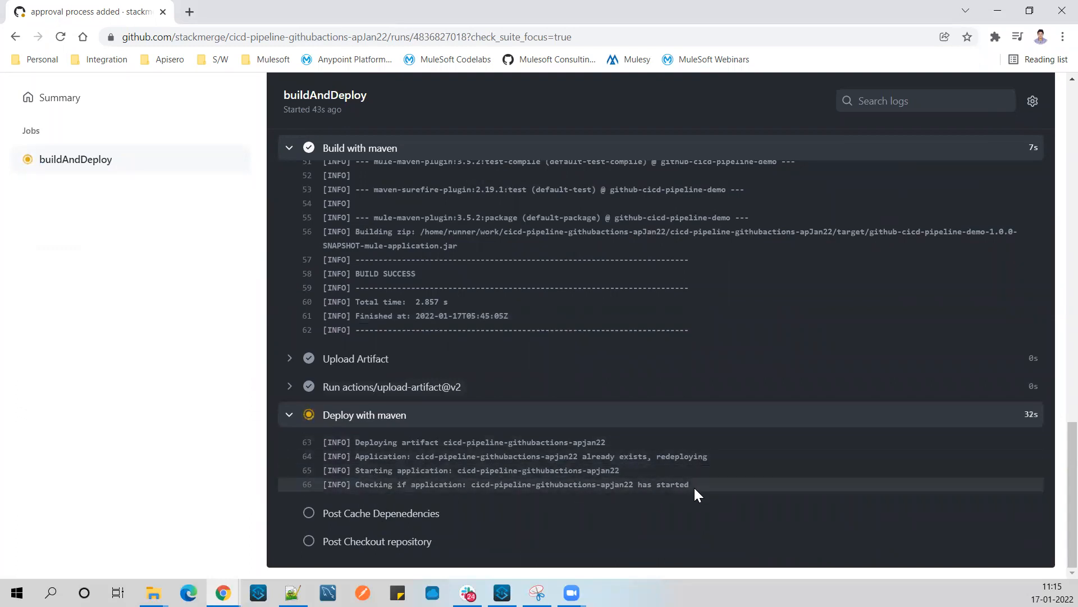
left_click_drag(693, 483, 322, 441)
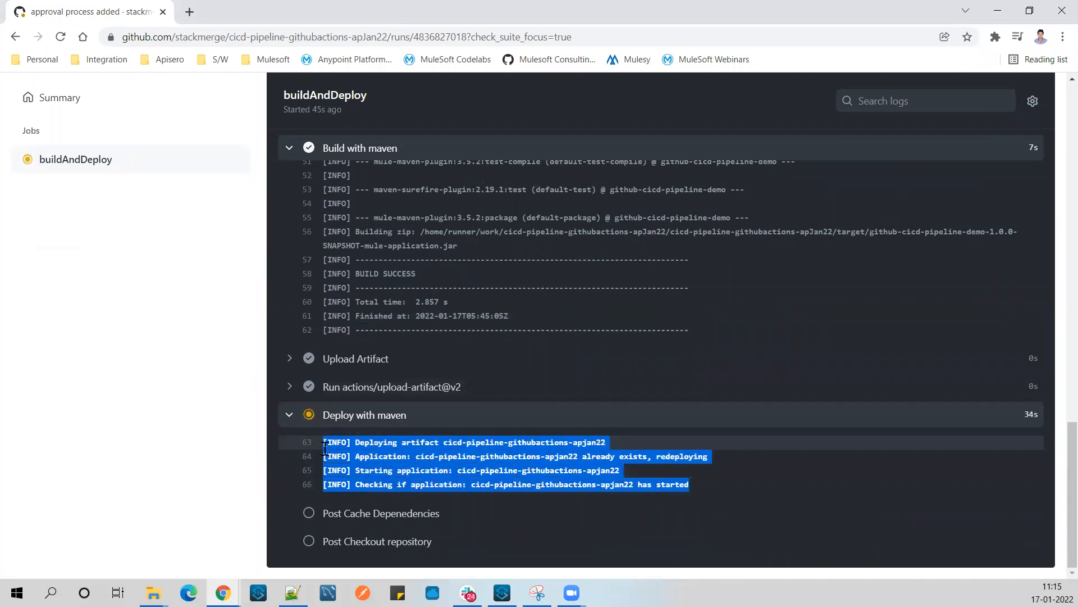